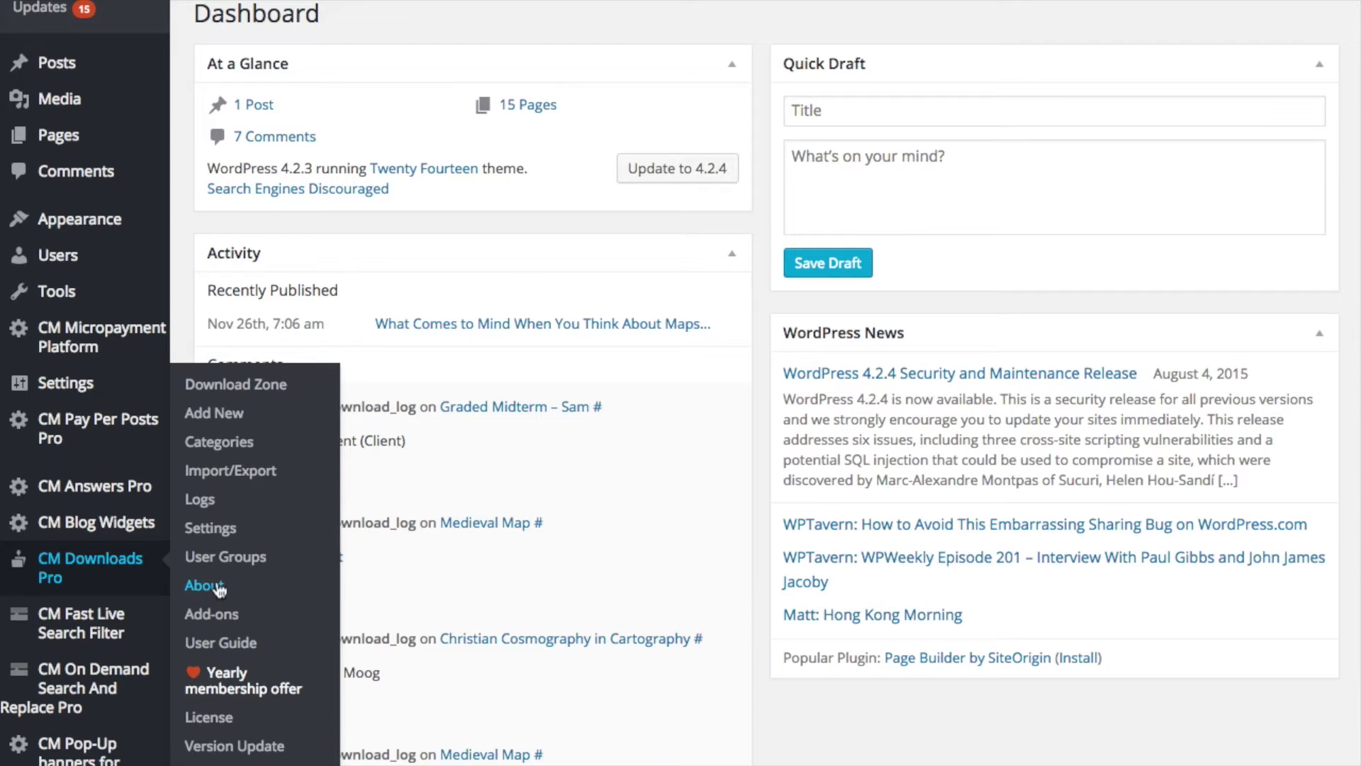
left_click(225, 557)
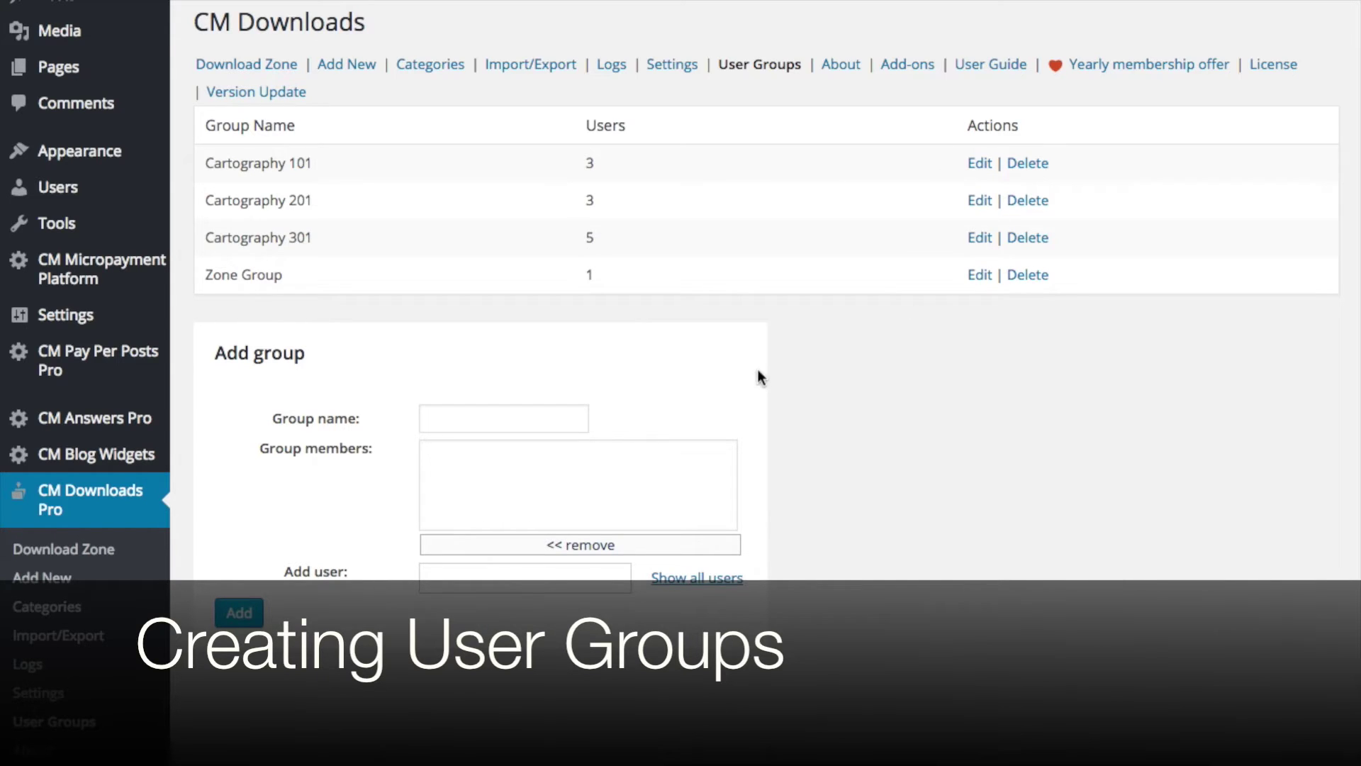
left_click(499, 422)
type("Student Group")
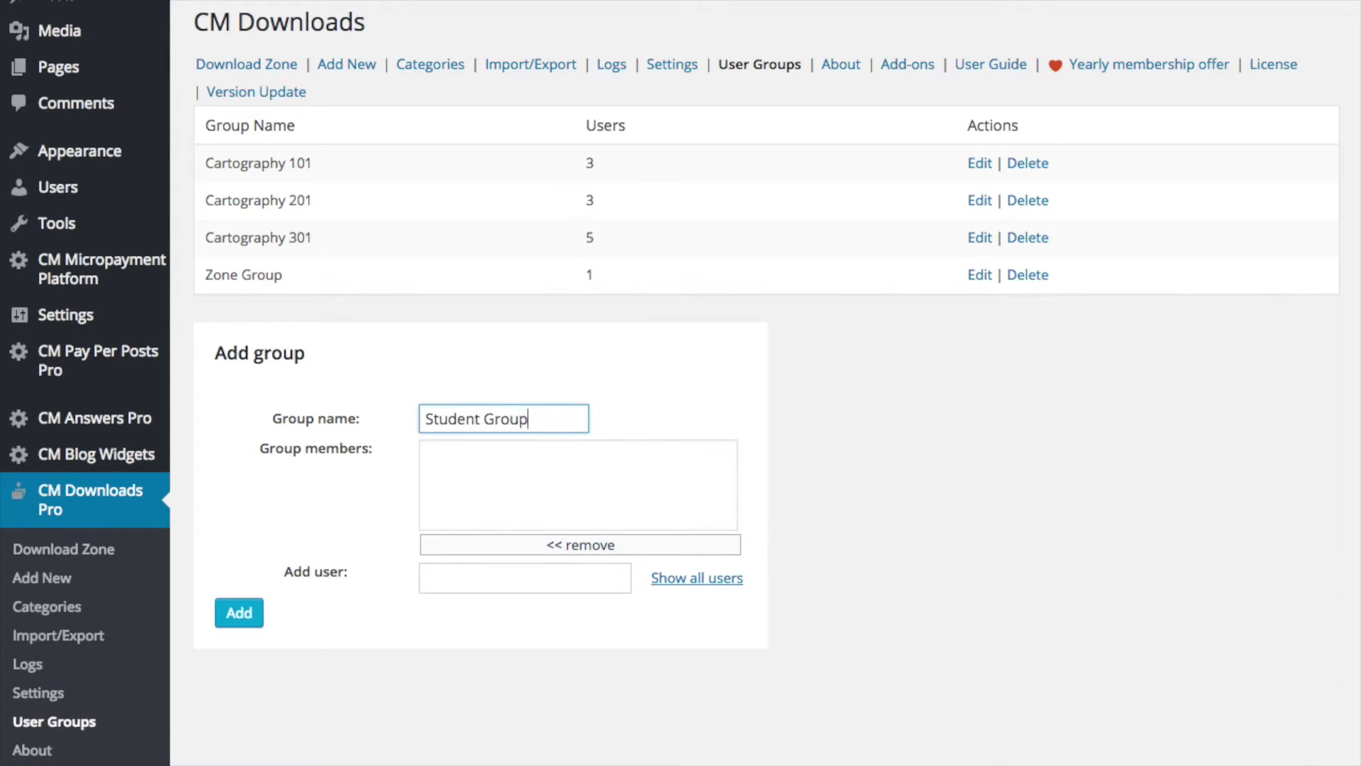
type(" A")
left_click(490, 462)
left_click(687, 578)
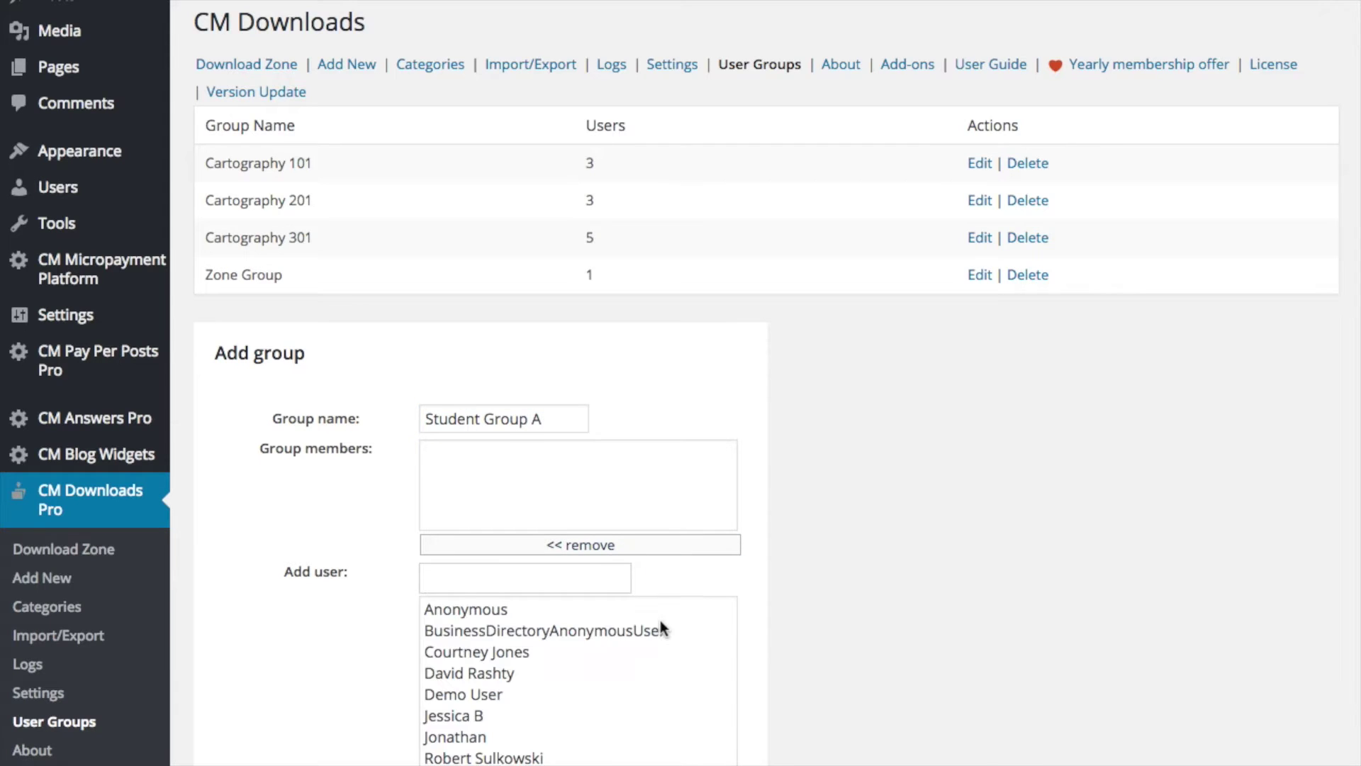
scroll(662, 624, "down", 2)
left_click(608, 576)
left_click(556, 648, "ctrl")
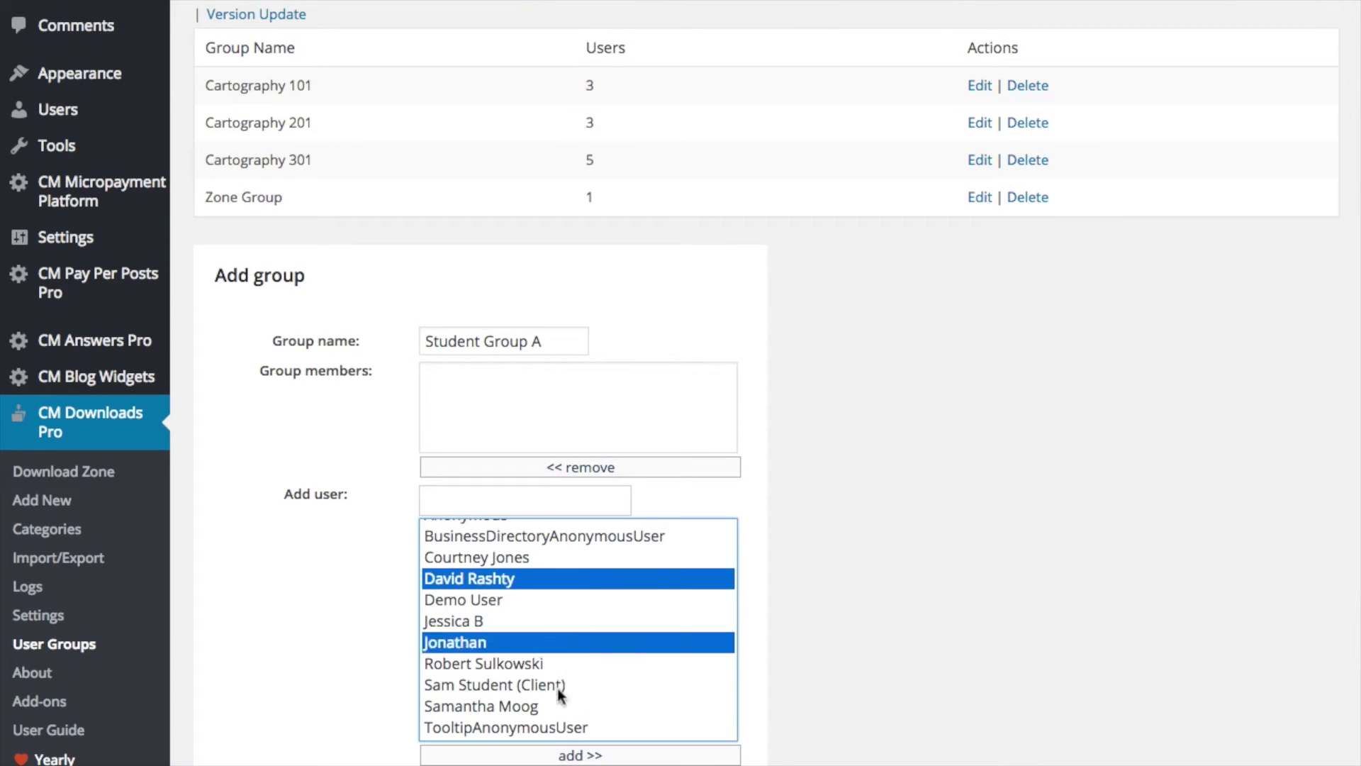
left_click(558, 685, "ctrl")
left_click(571, 753)
scroll(744, 660, "down", 1)
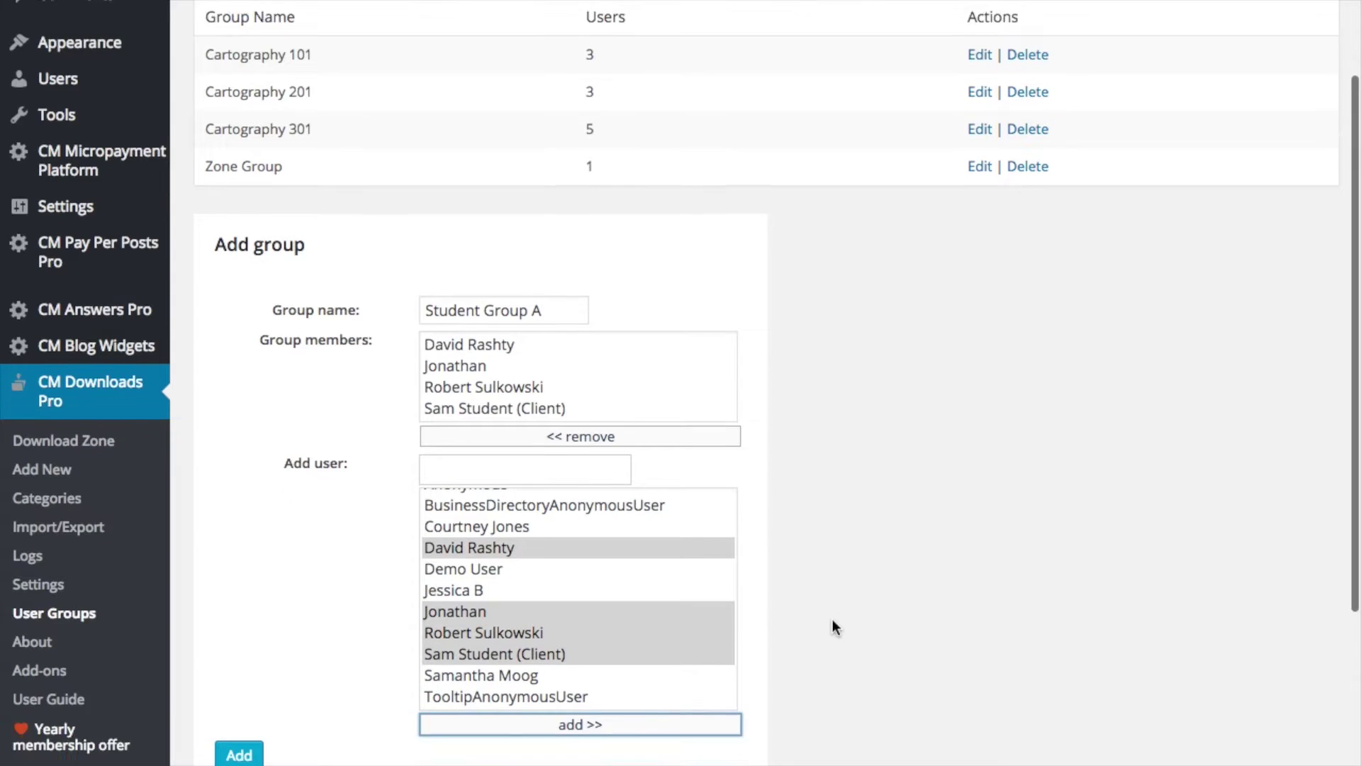
left_click(247, 726)
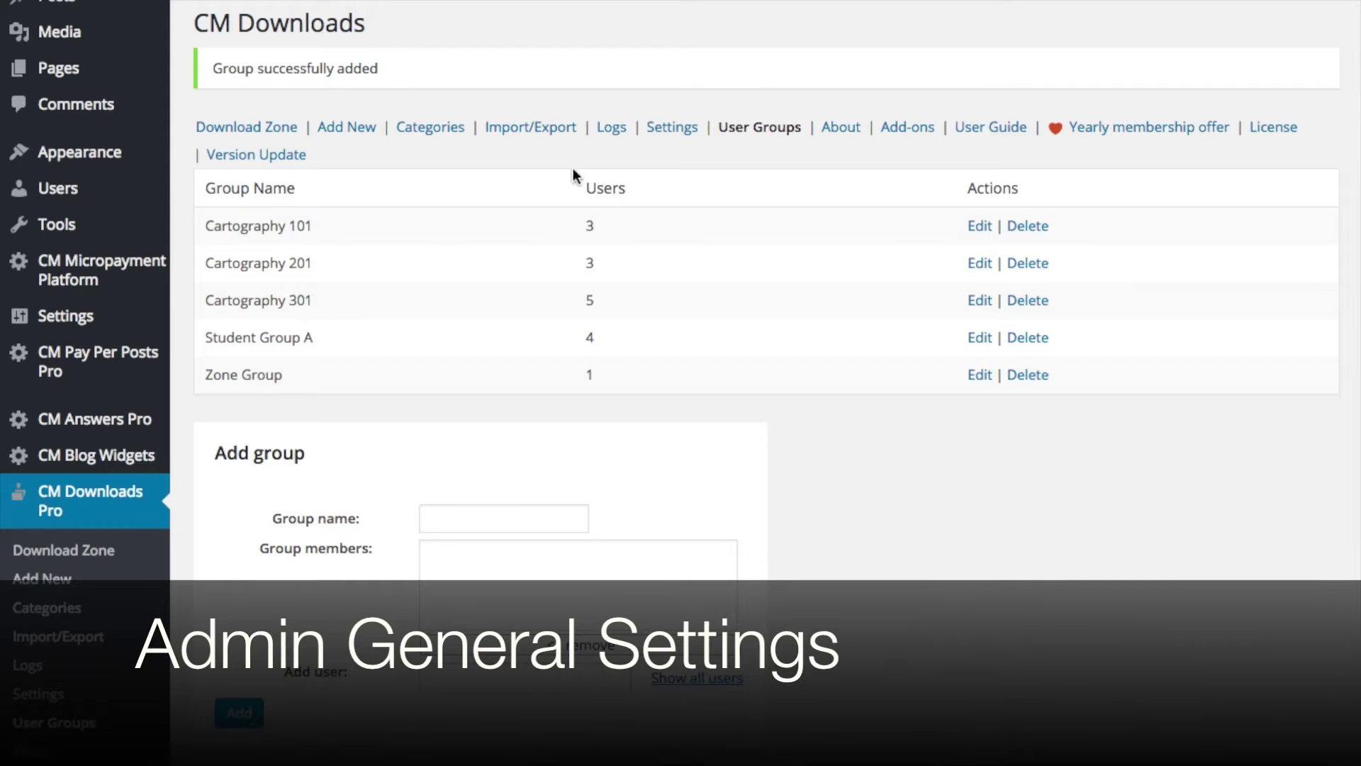
- Set 'Enable password protection for downloads' to Yes in the CM Downloads upload settings
left_click(667, 135)
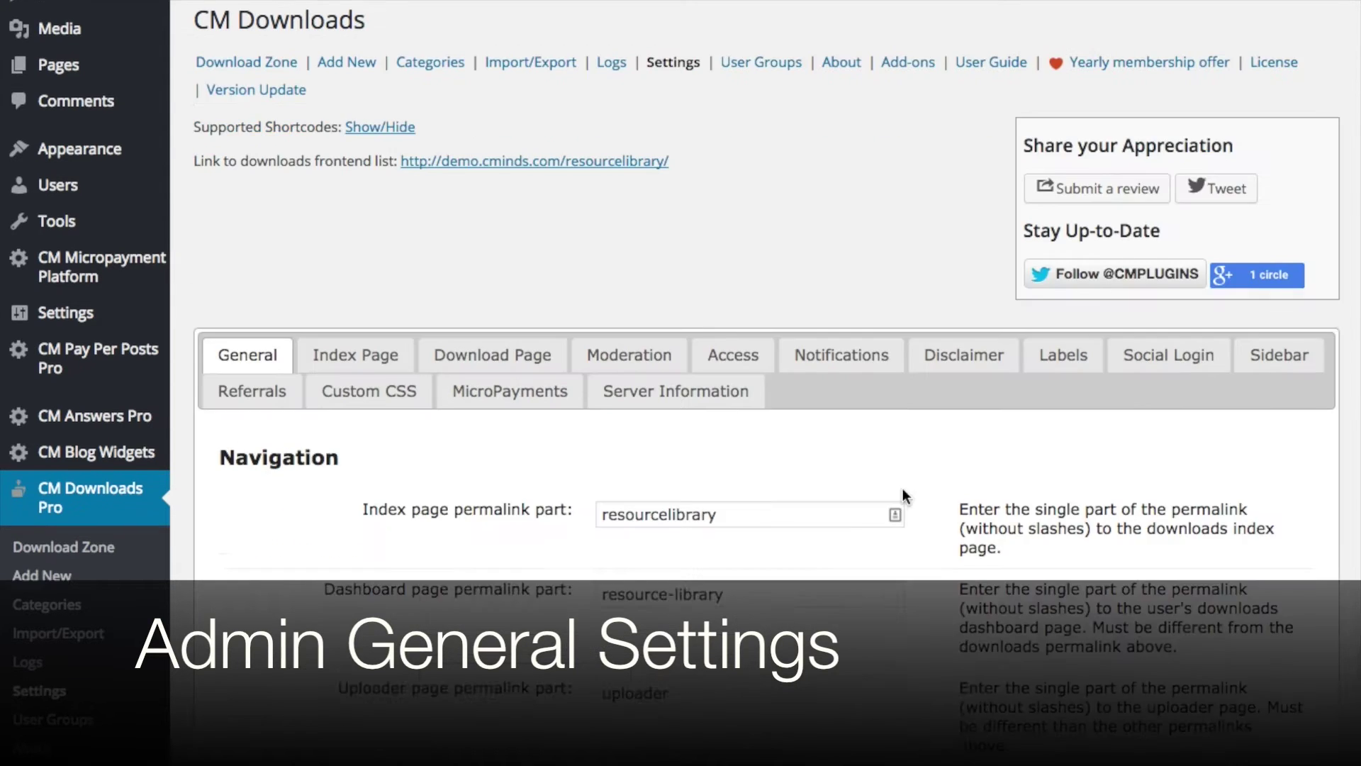
scroll(903, 489, "down", 3)
scroll(903, 489, "down", 2)
scroll(903, 488, "down", 3)
scroll(903, 488, "down", 2)
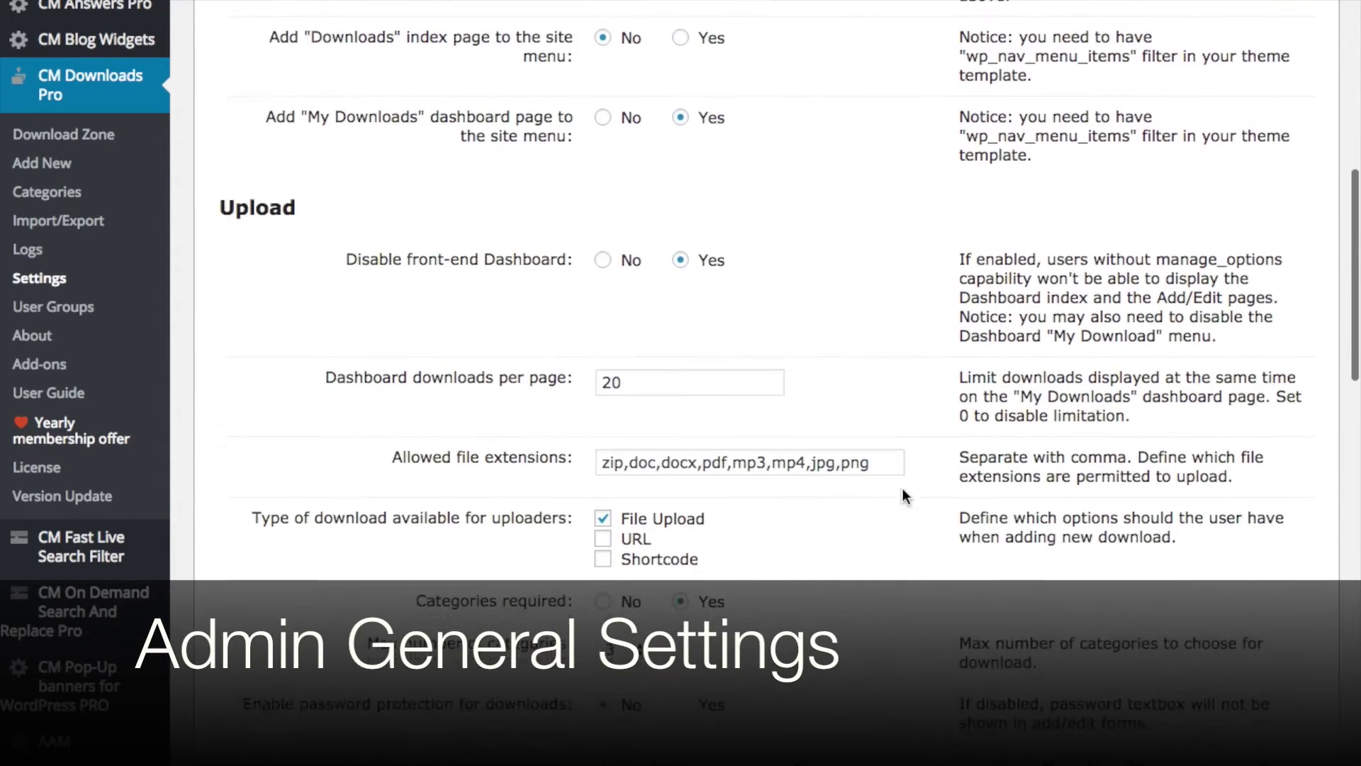
scroll(903, 489, "down", 2)
scroll(903, 488, "down", 1)
scroll(903, 489, "down", 1)
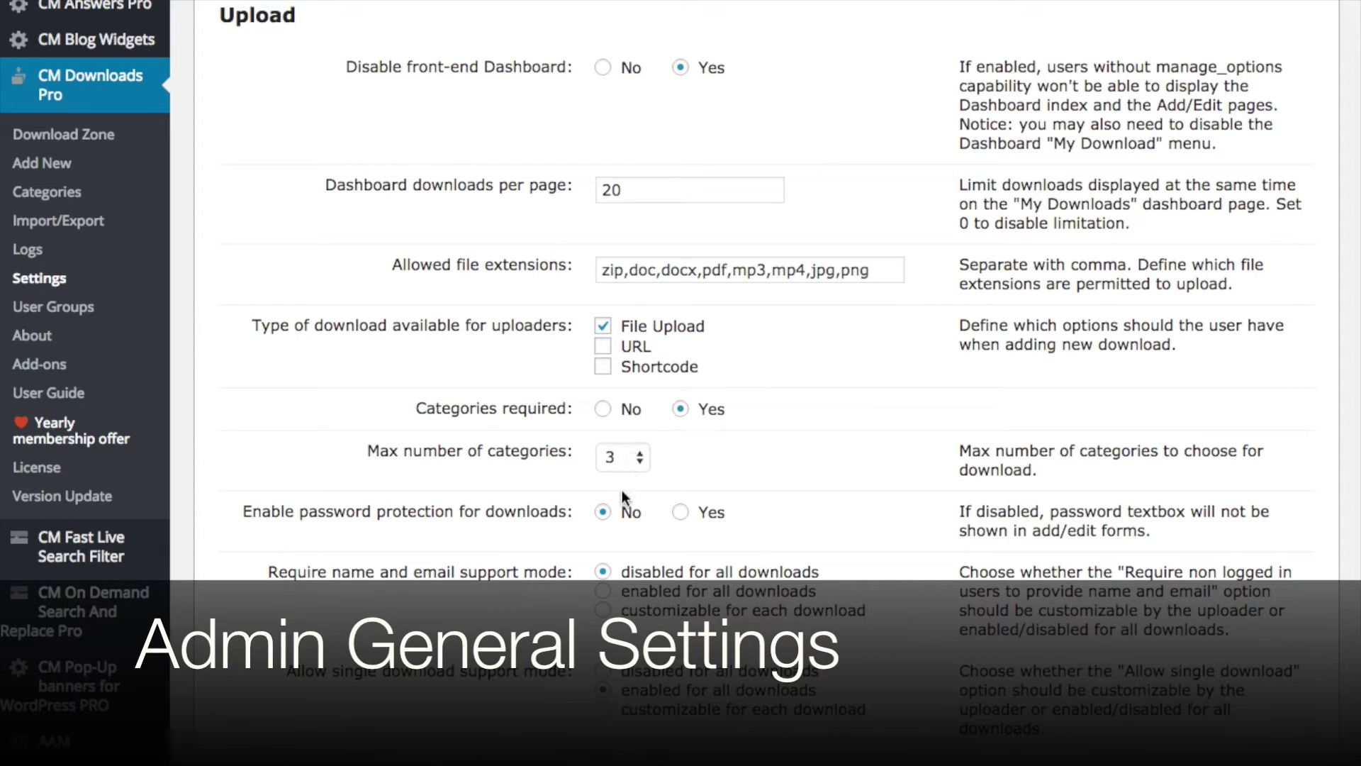
left_click(682, 514)
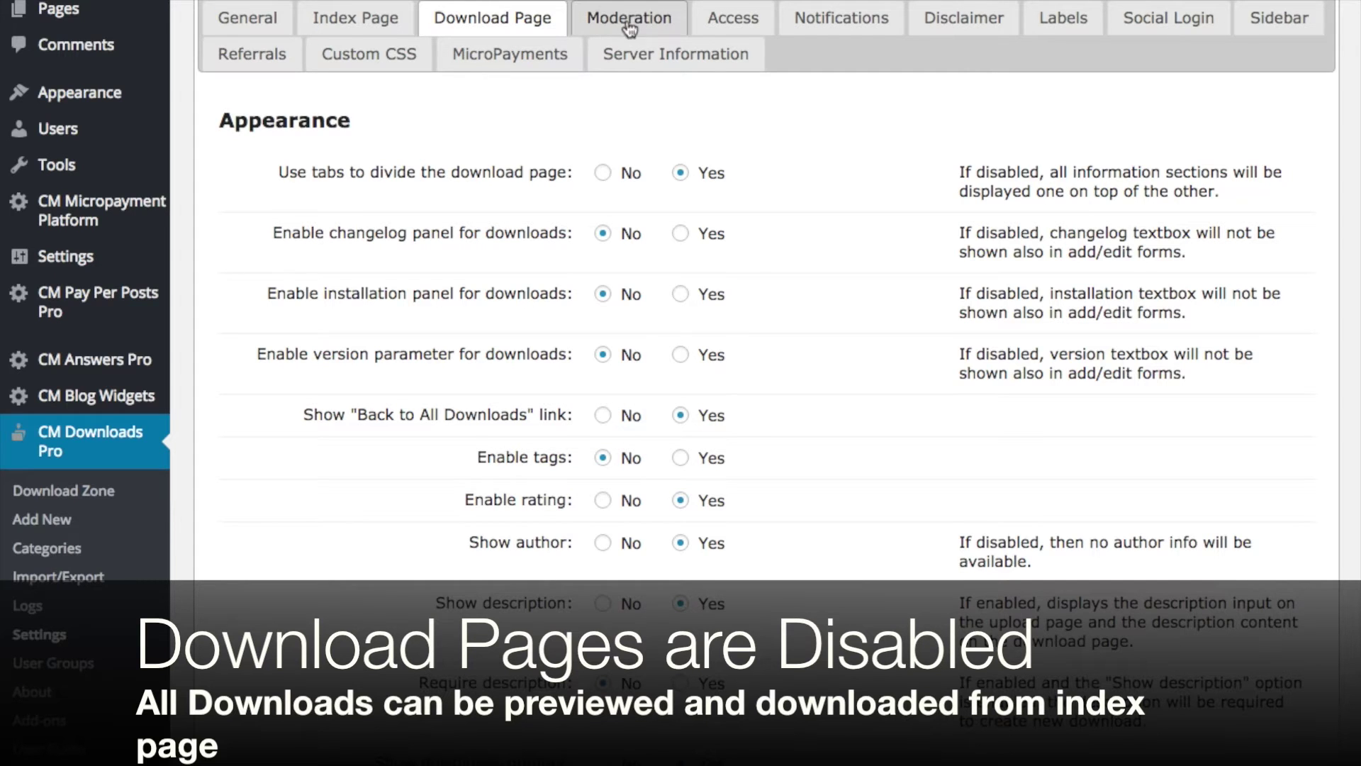
- Set 'Who can view downloads' to specific user groups: Cartography 101, 201 and 301
left_click(732, 20)
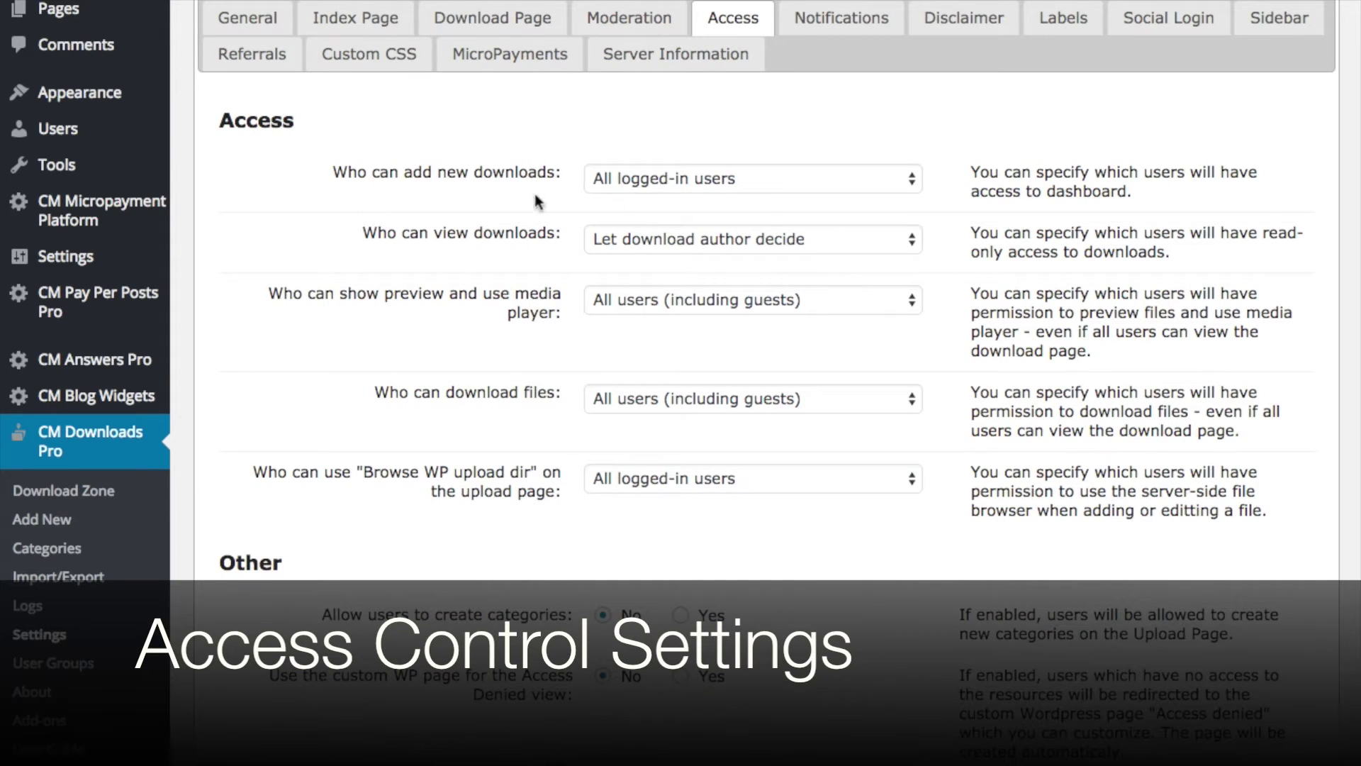
left_click(627, 239)
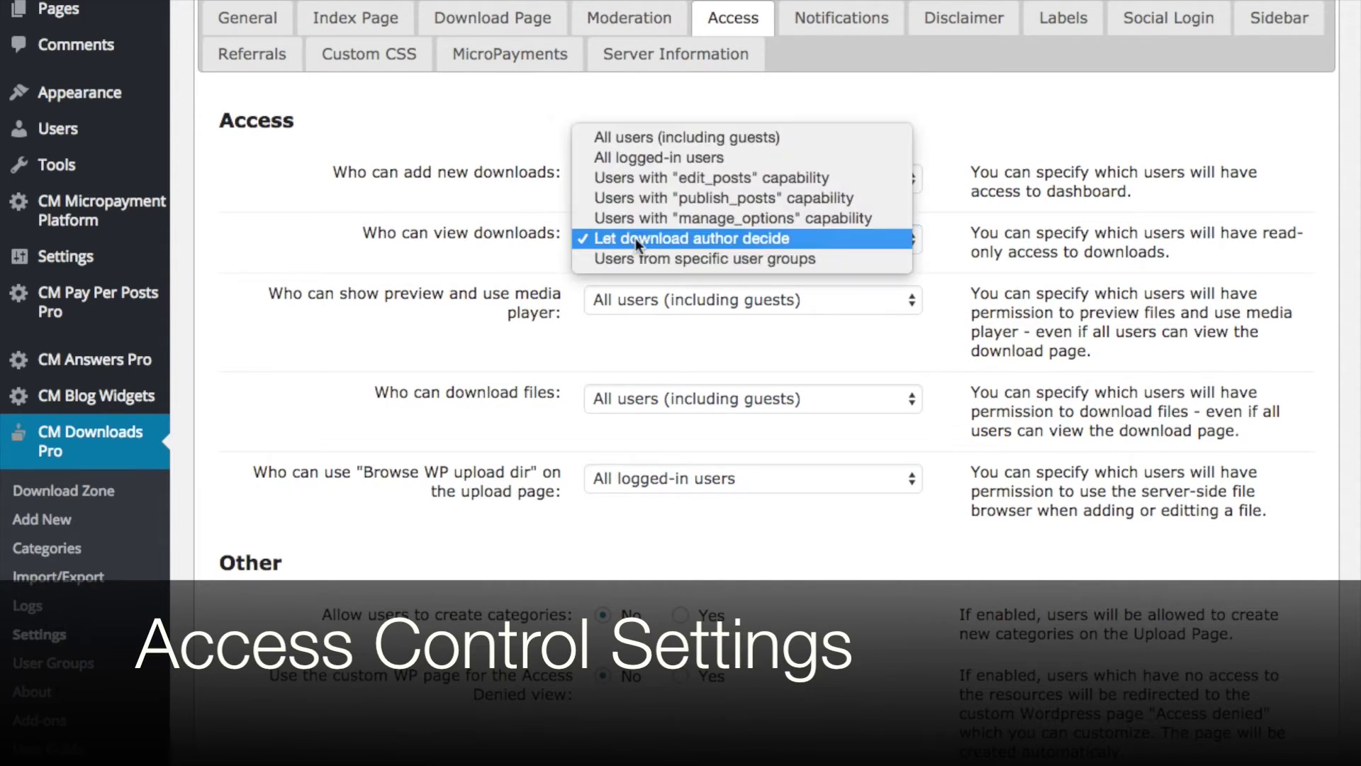
left_click(651, 259)
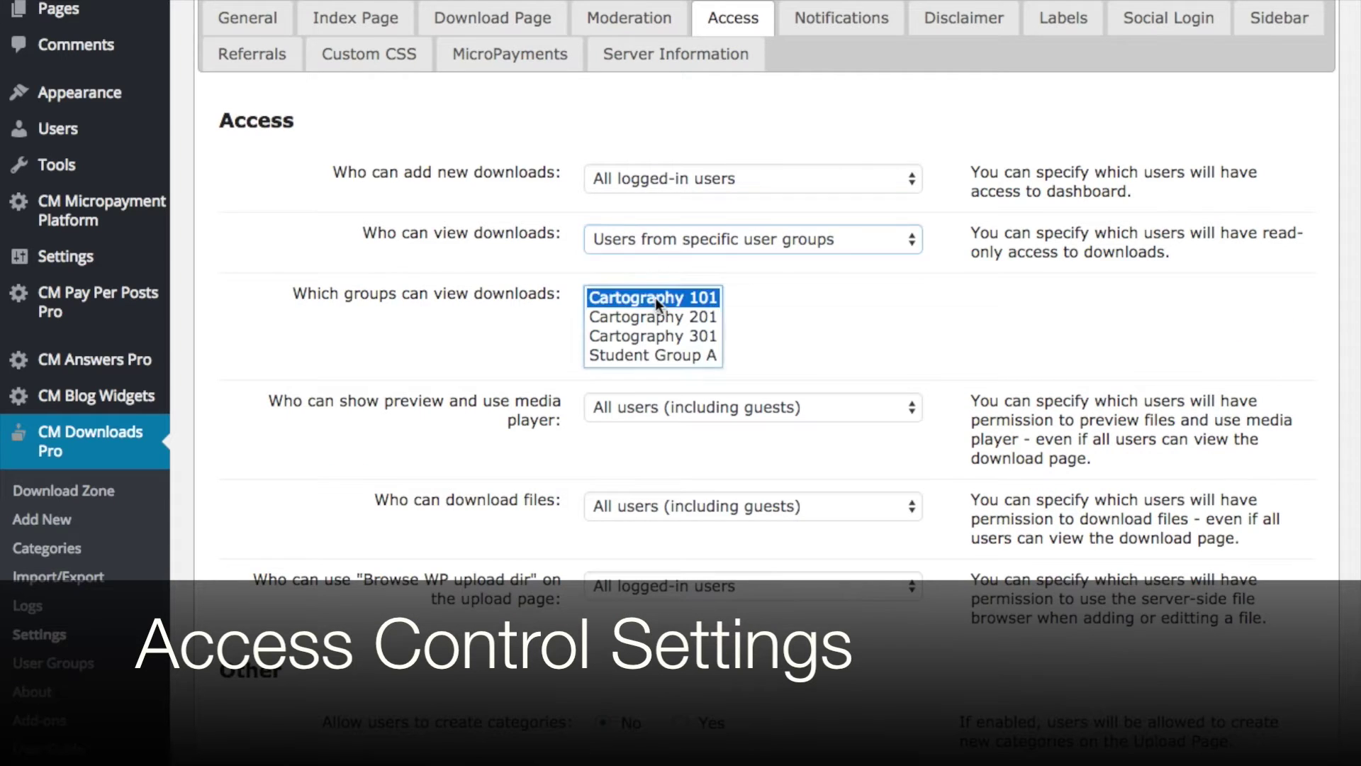
left_click_drag(655, 296, 658, 338)
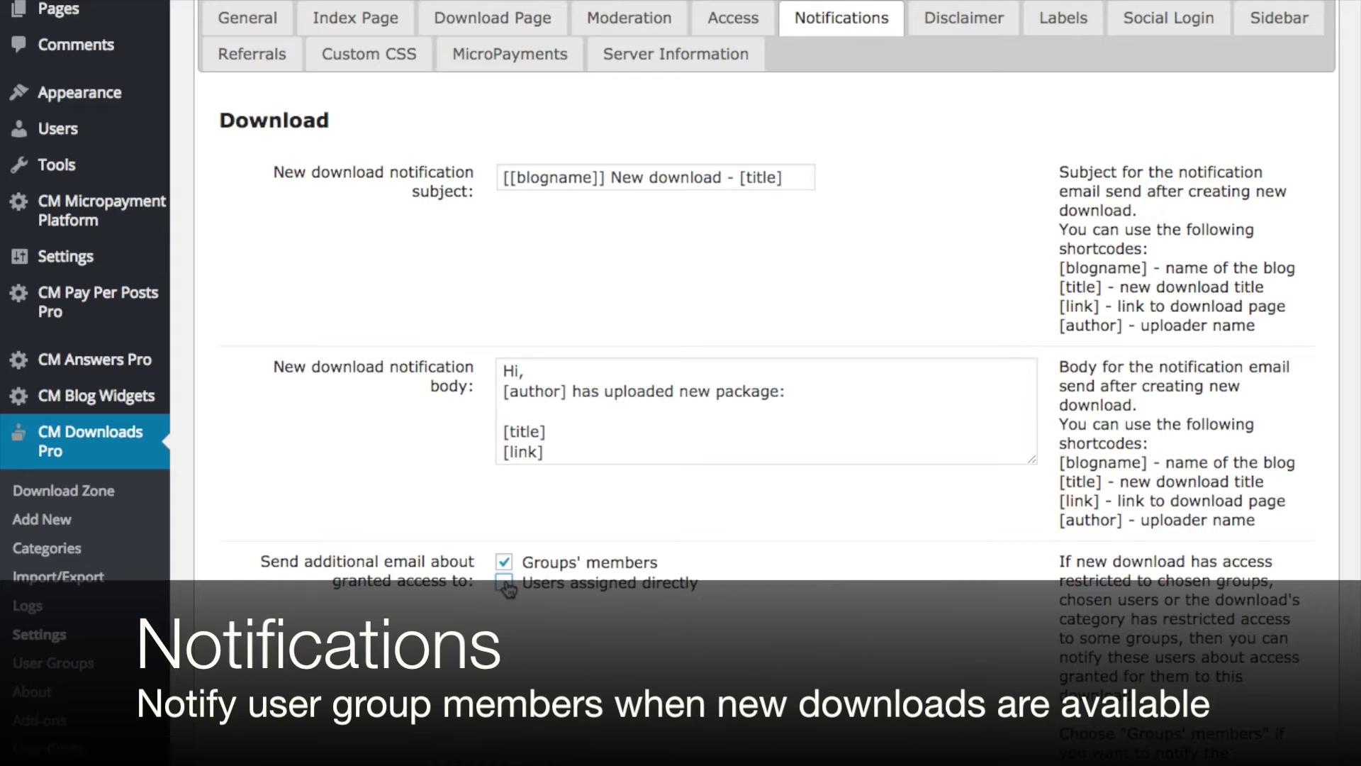
- Tick 'Users assigned directly' in the Notifications settings
left_click(507, 584)
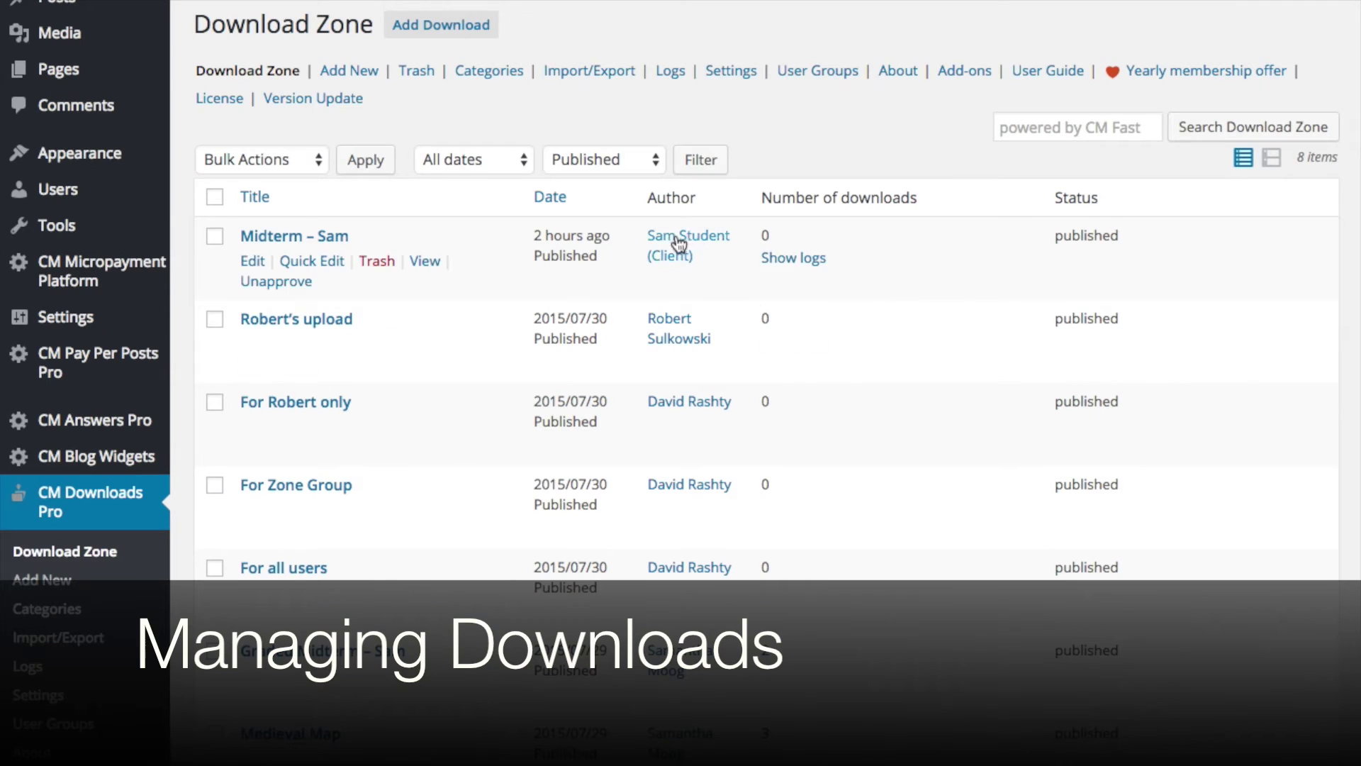
left_click(657, 650)
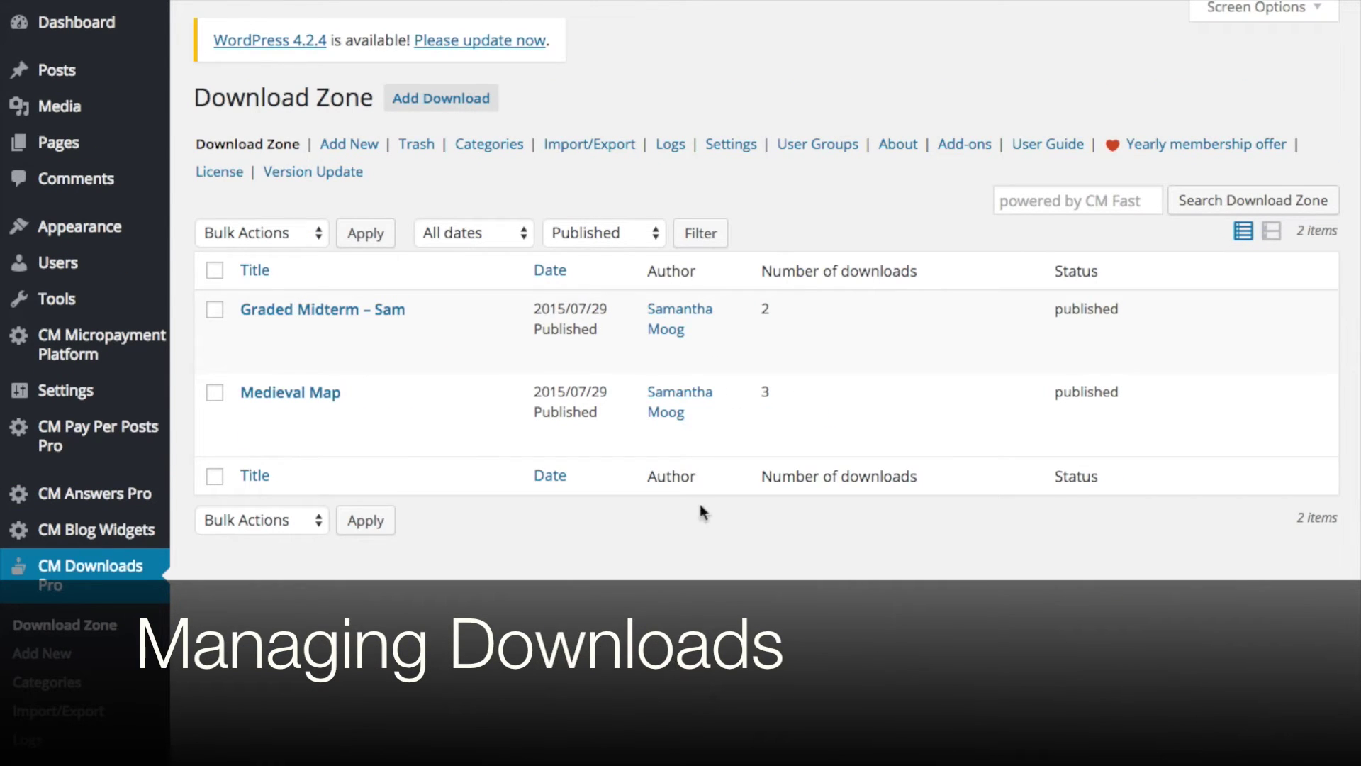
left_click(784, 417)
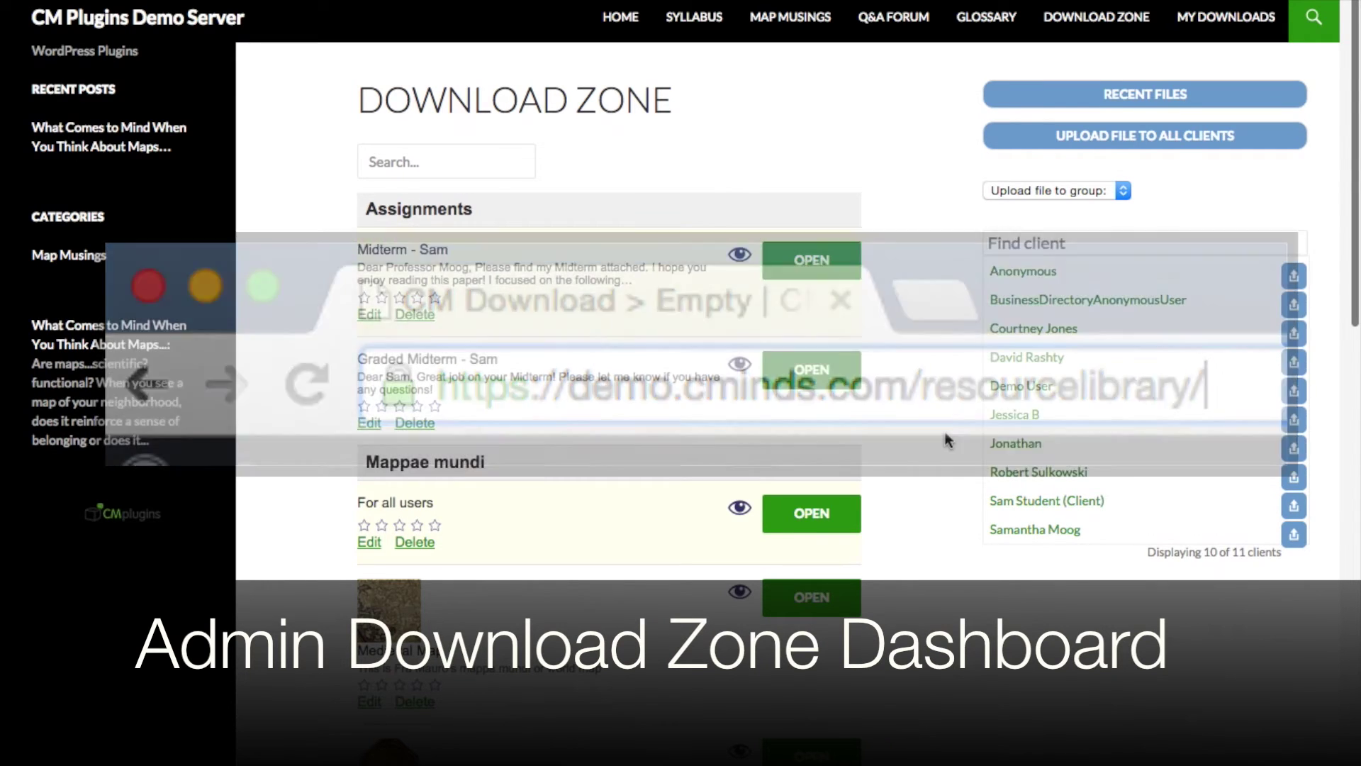
scroll(946, 432, "down", 8)
scroll(954, 399, "up", 1)
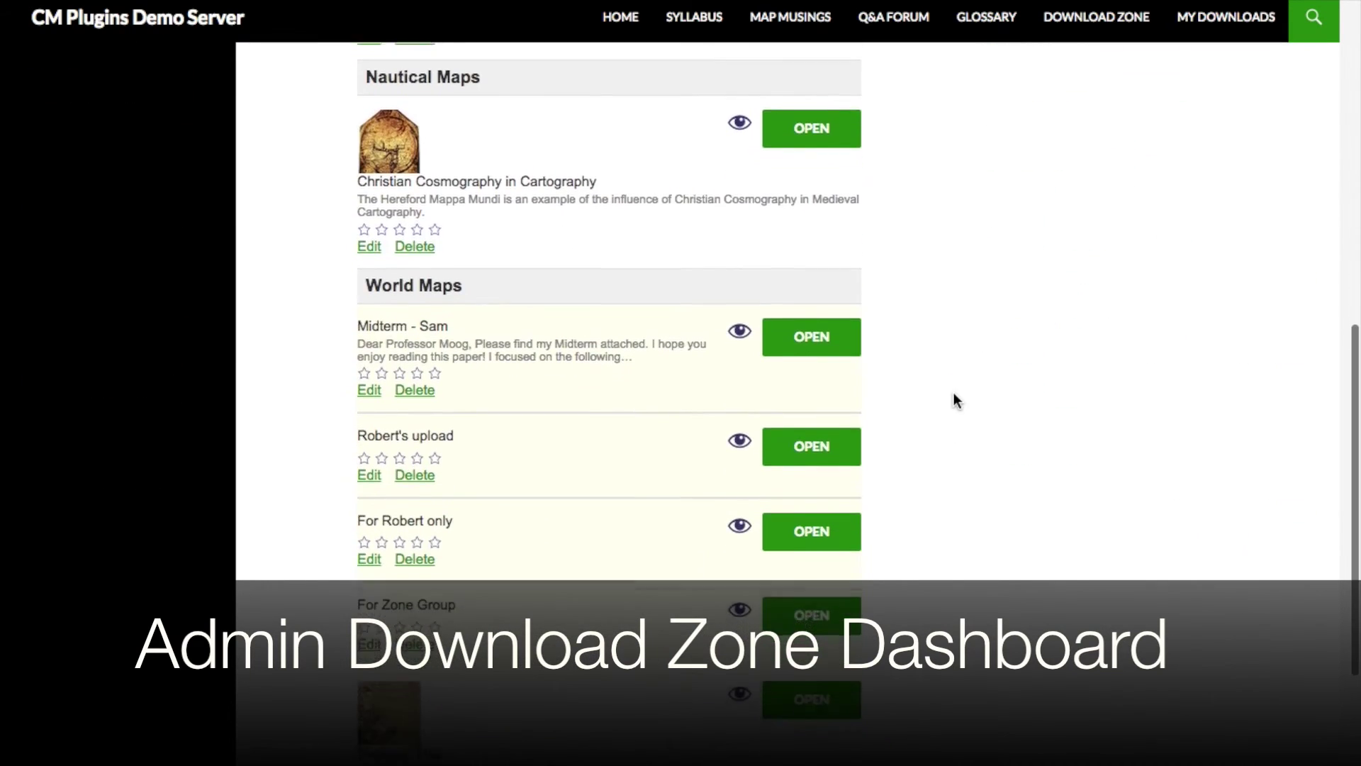
scroll(954, 400, "down", 4)
scroll(954, 399, "up", 4)
scroll(954, 400, "up", 5)
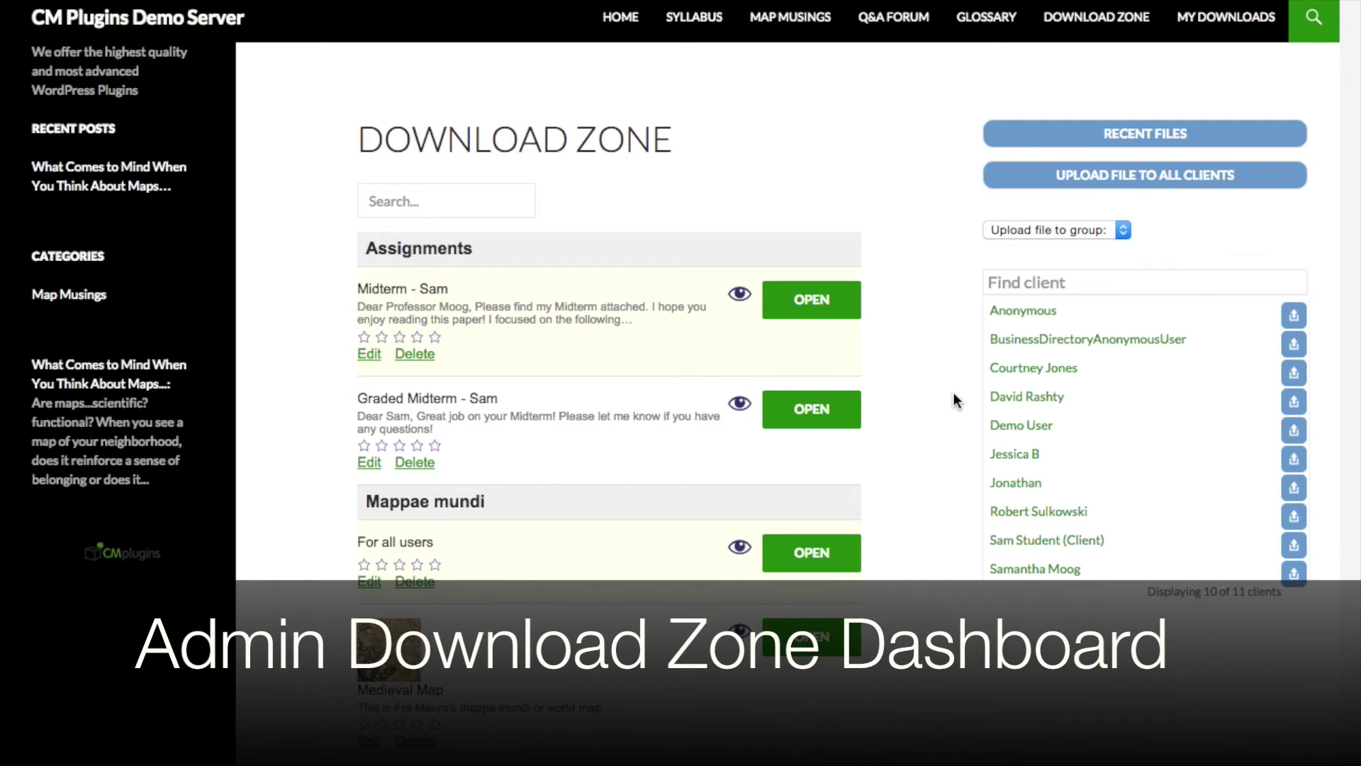
- Show Recent Files in the frontend download zone and check a file's upload groups
left_click(1033, 136)
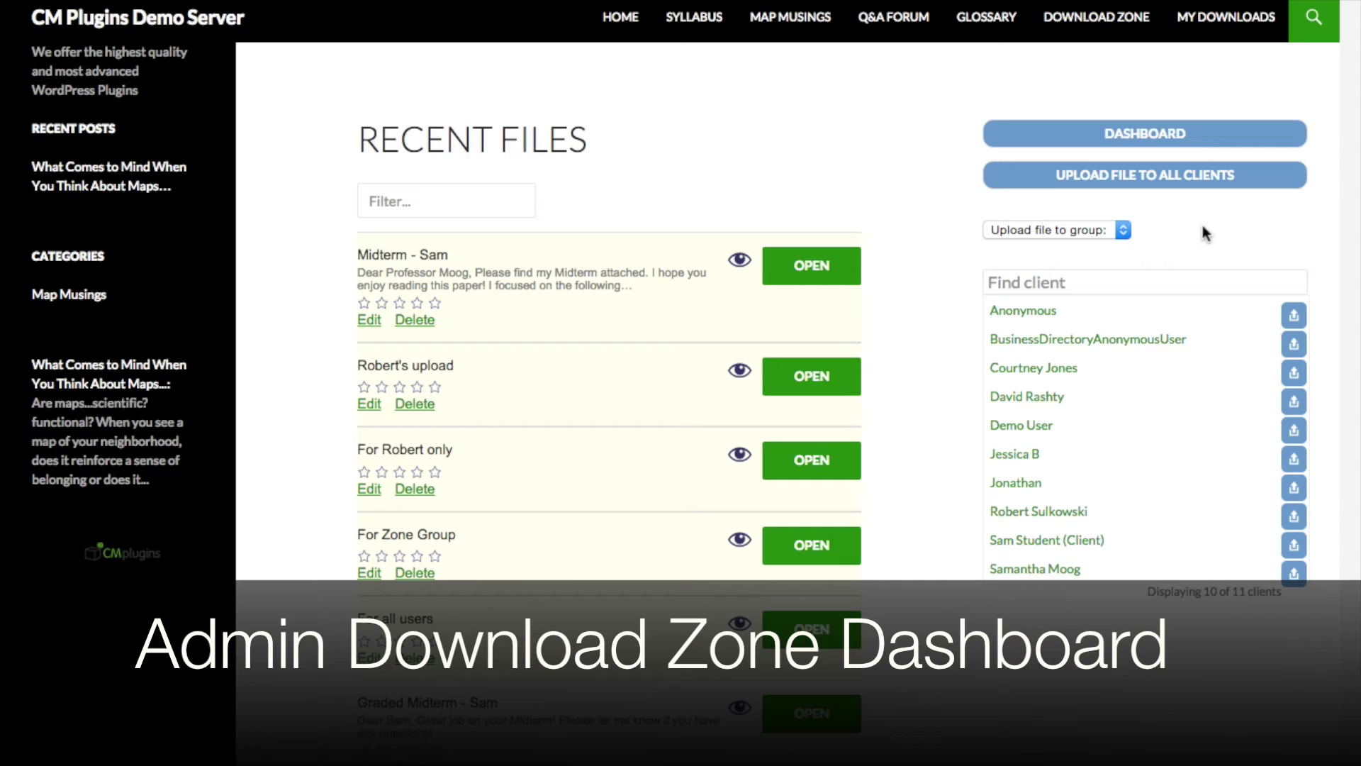
left_click(1117, 227)
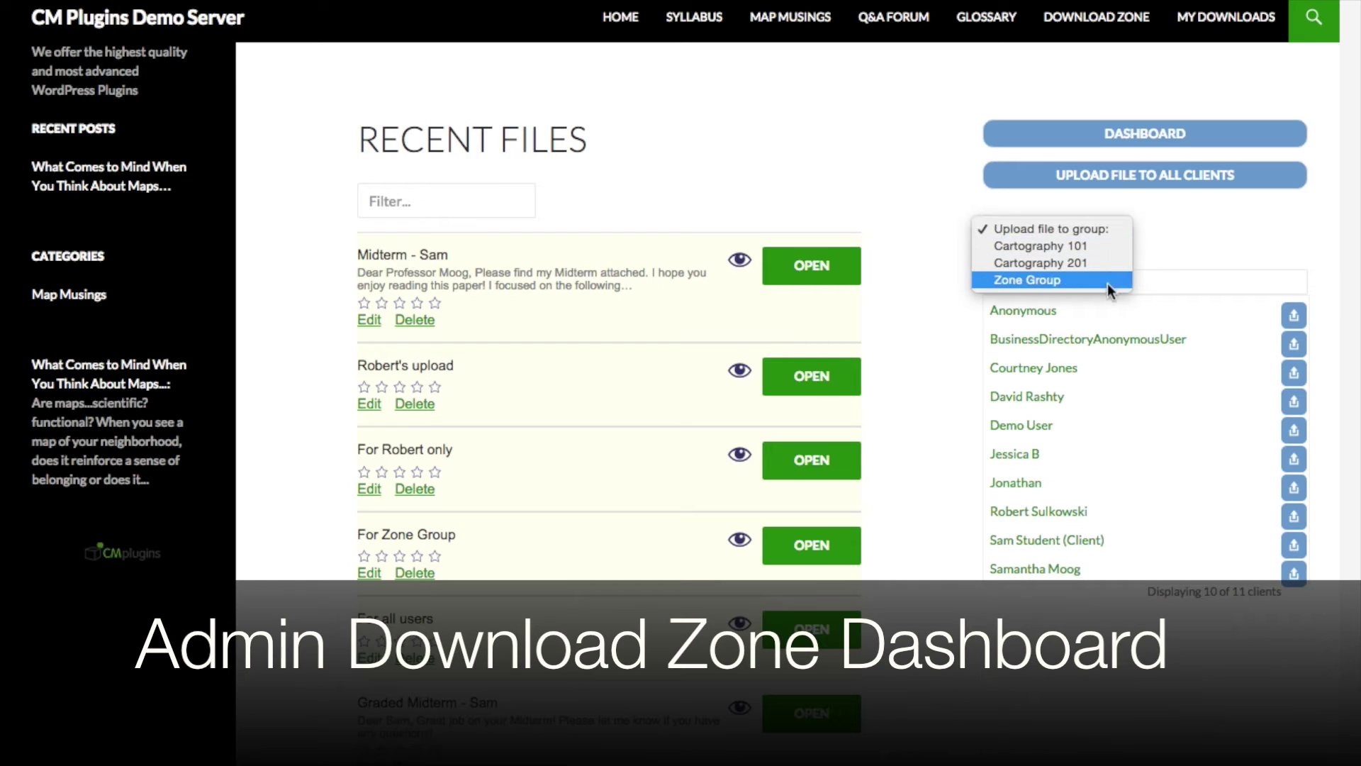
left_click(1220, 236)
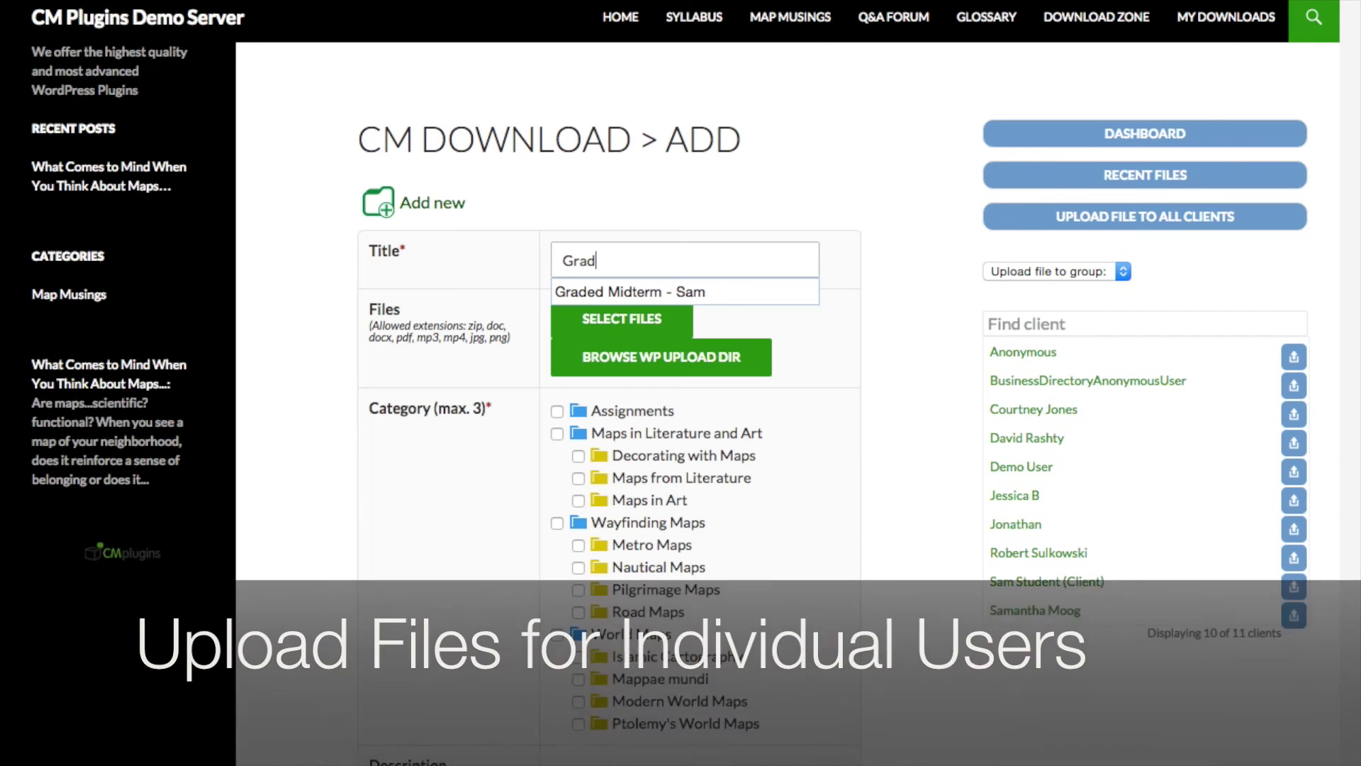
type("ed Midterm - Sam")
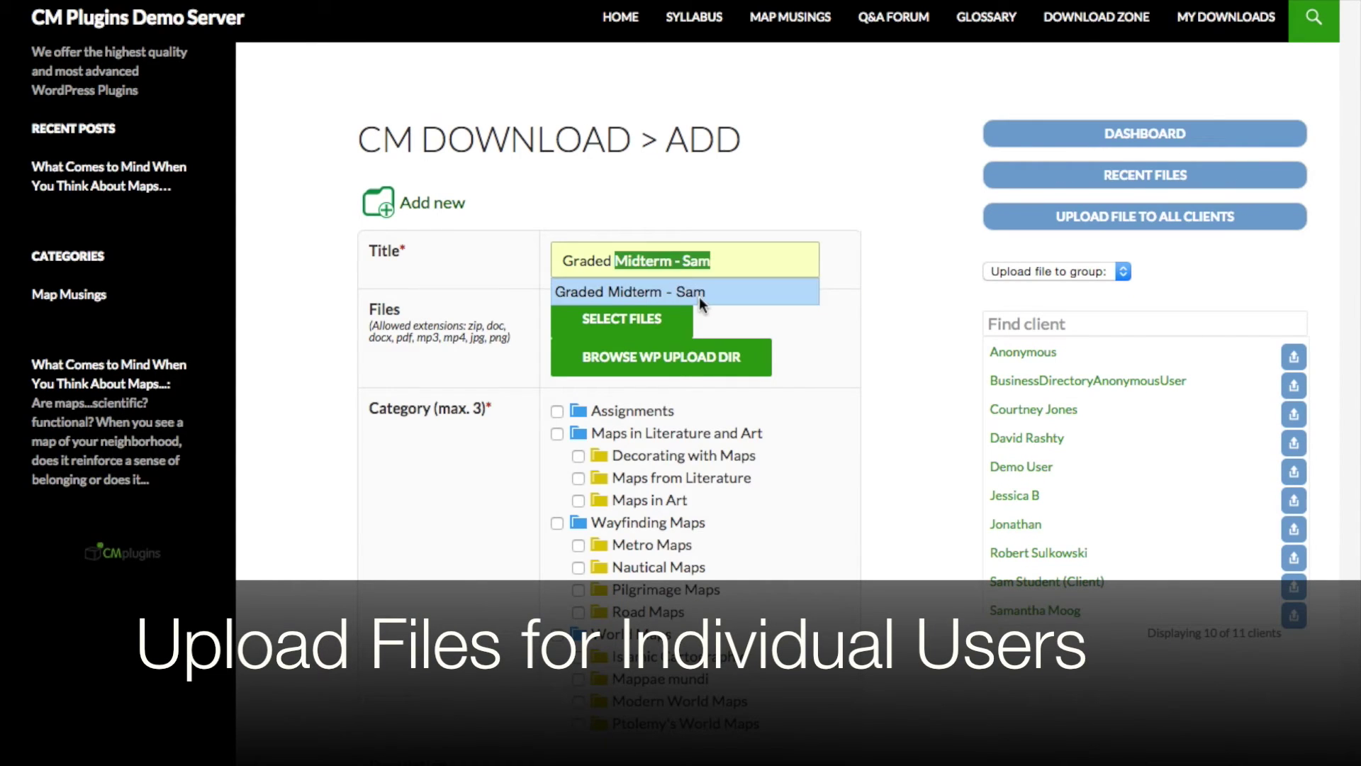
- Enter the midterm title, tick Assignments, and paste the congratulatory description
left_click(699, 297)
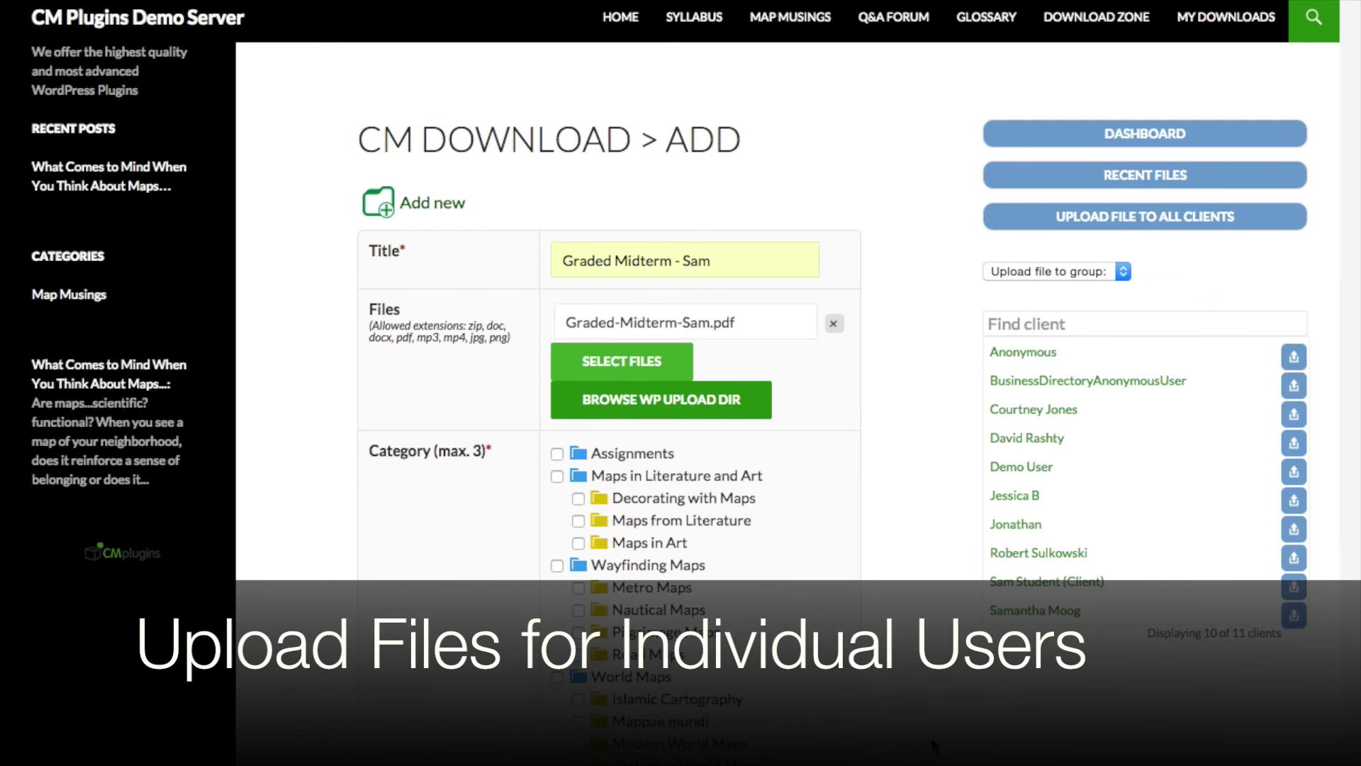
scroll(613, 367, "down", 2)
scroll(612, 366, "down", 3)
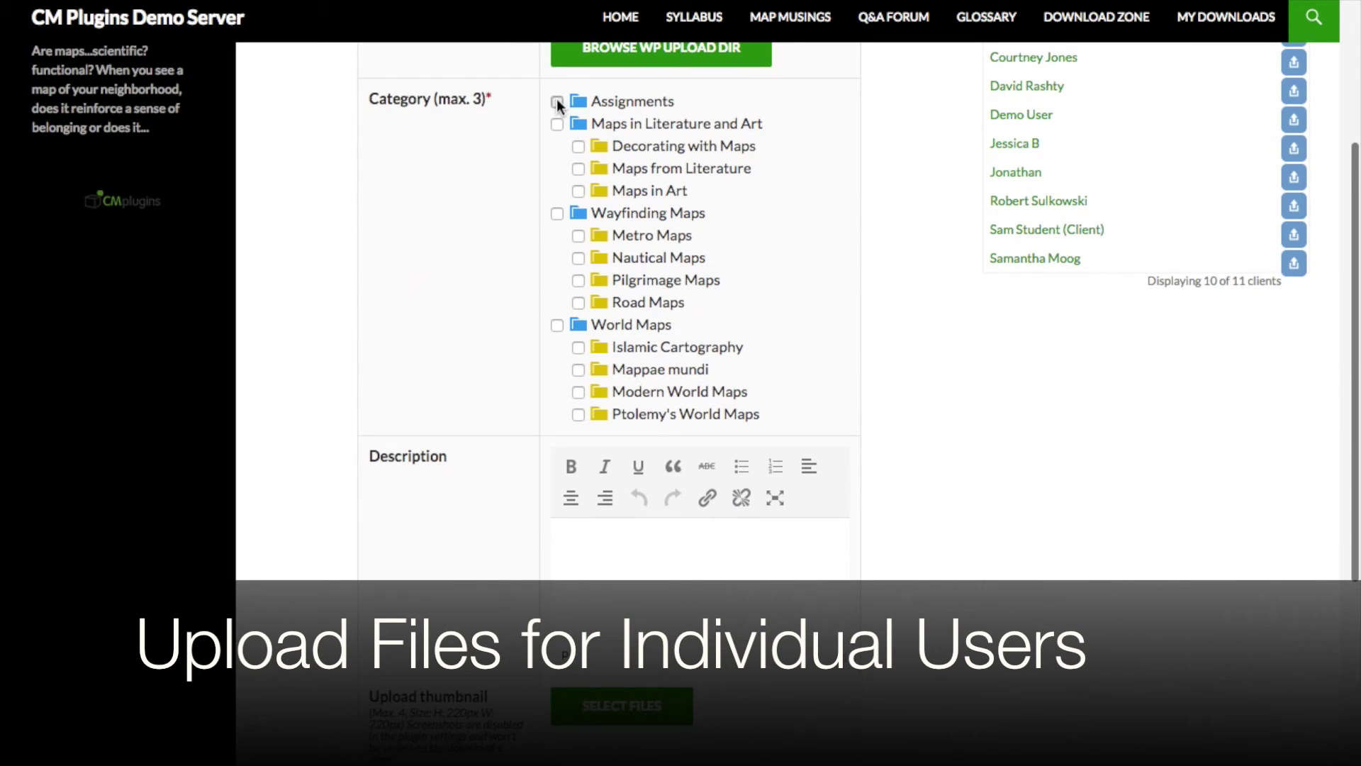
left_click(556, 101)
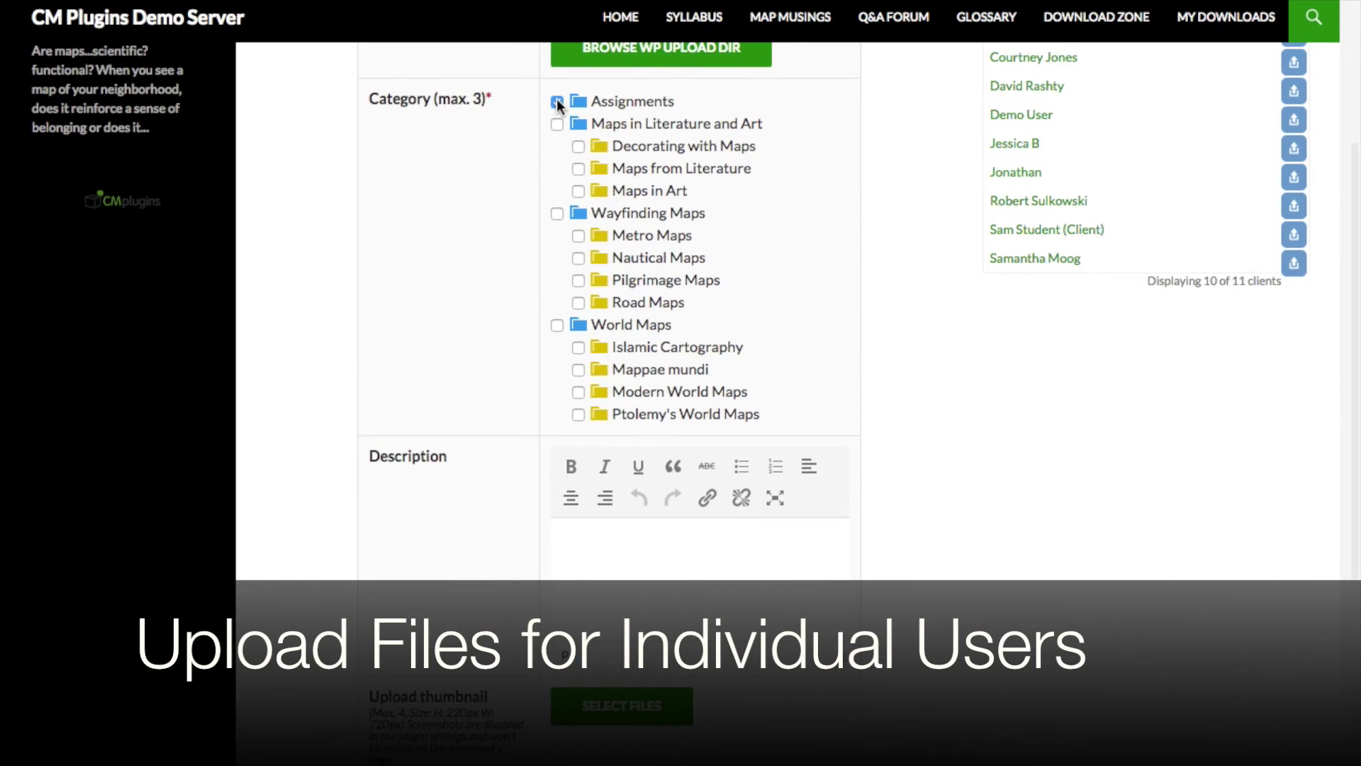
left_click(647, 538)
type("Dear Sam,  Great job on your Midterm! Please let me know if you have any questions!")
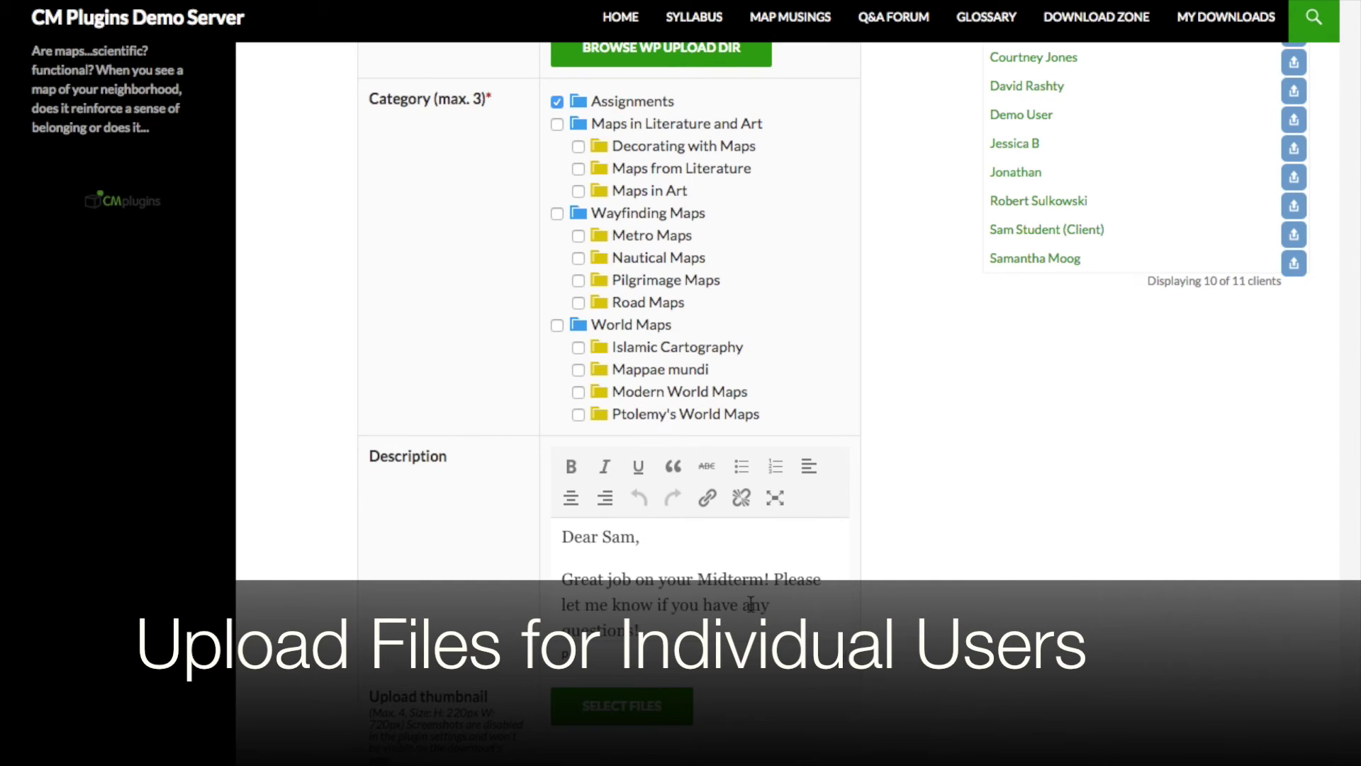
scroll(773, 608, "down", 1)
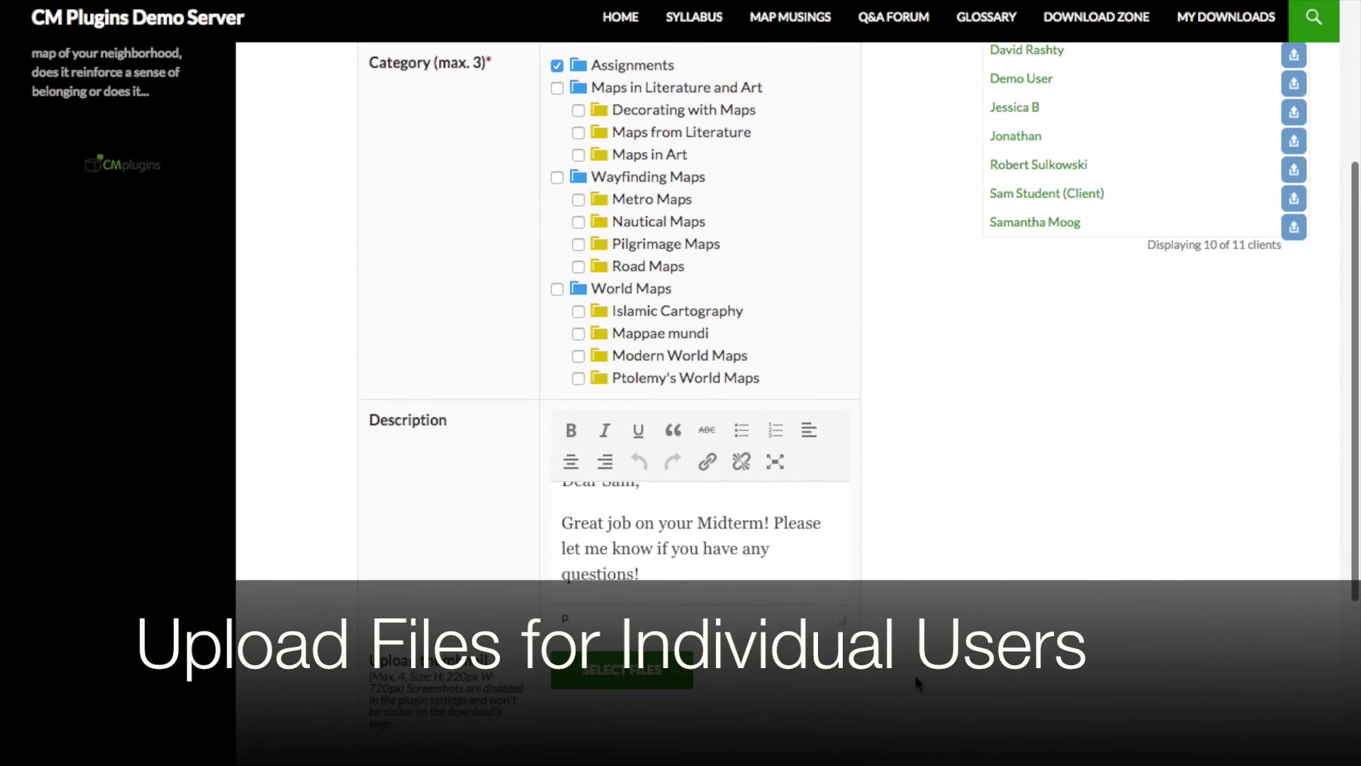
scroll(916, 675, "down", 2)
scroll(916, 674, "down", 2)
scroll(913, 672, "down", 1)
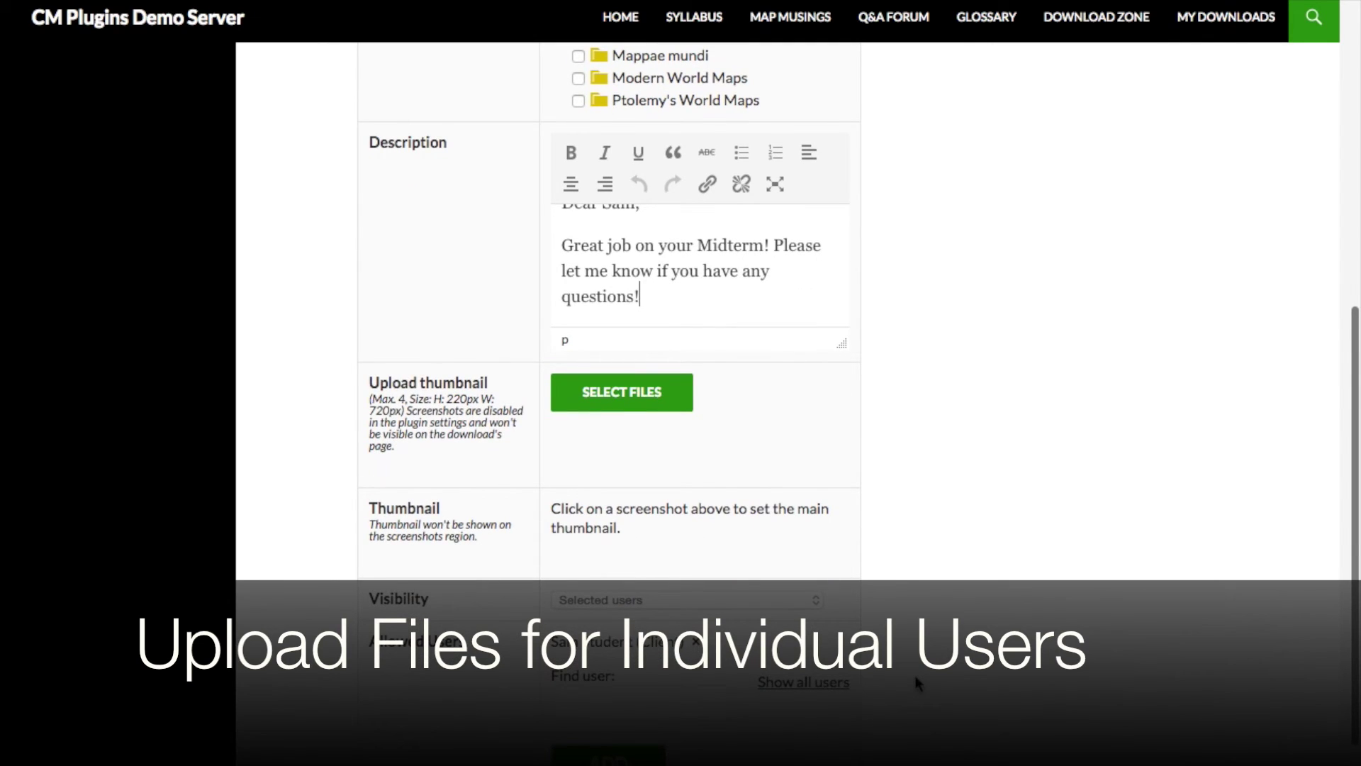
scroll(914, 676, "down", 1)
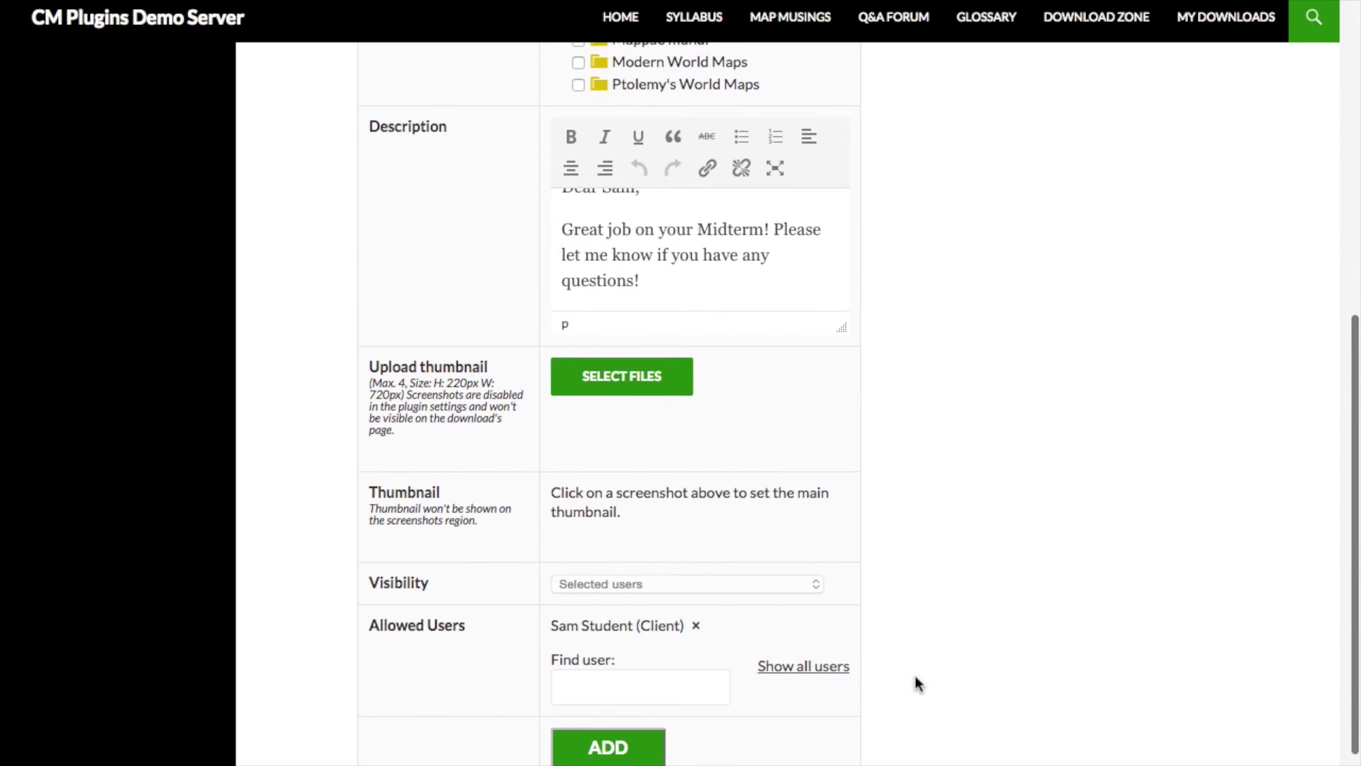
scroll(915, 684, "down", 1)
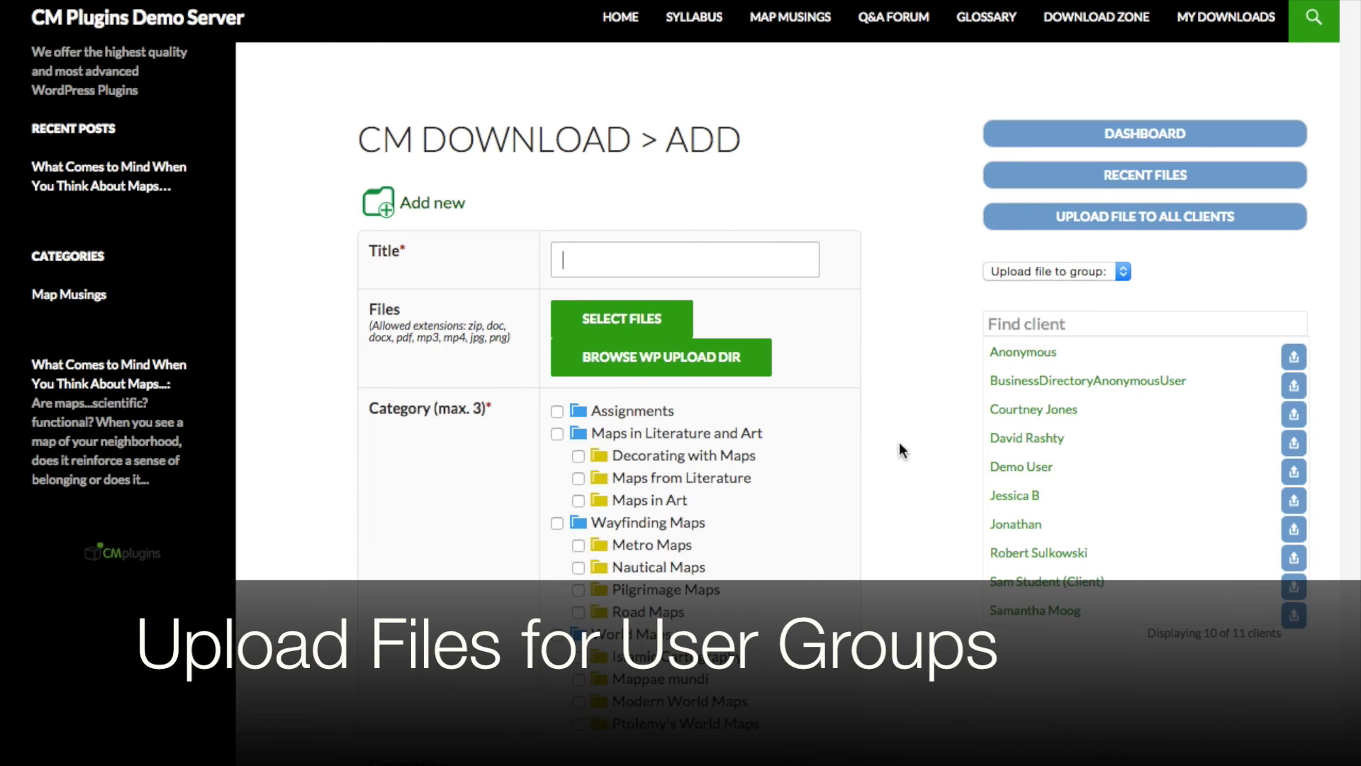
scroll(905, 465, "down", 1)
scroll(905, 464, "down", 2)
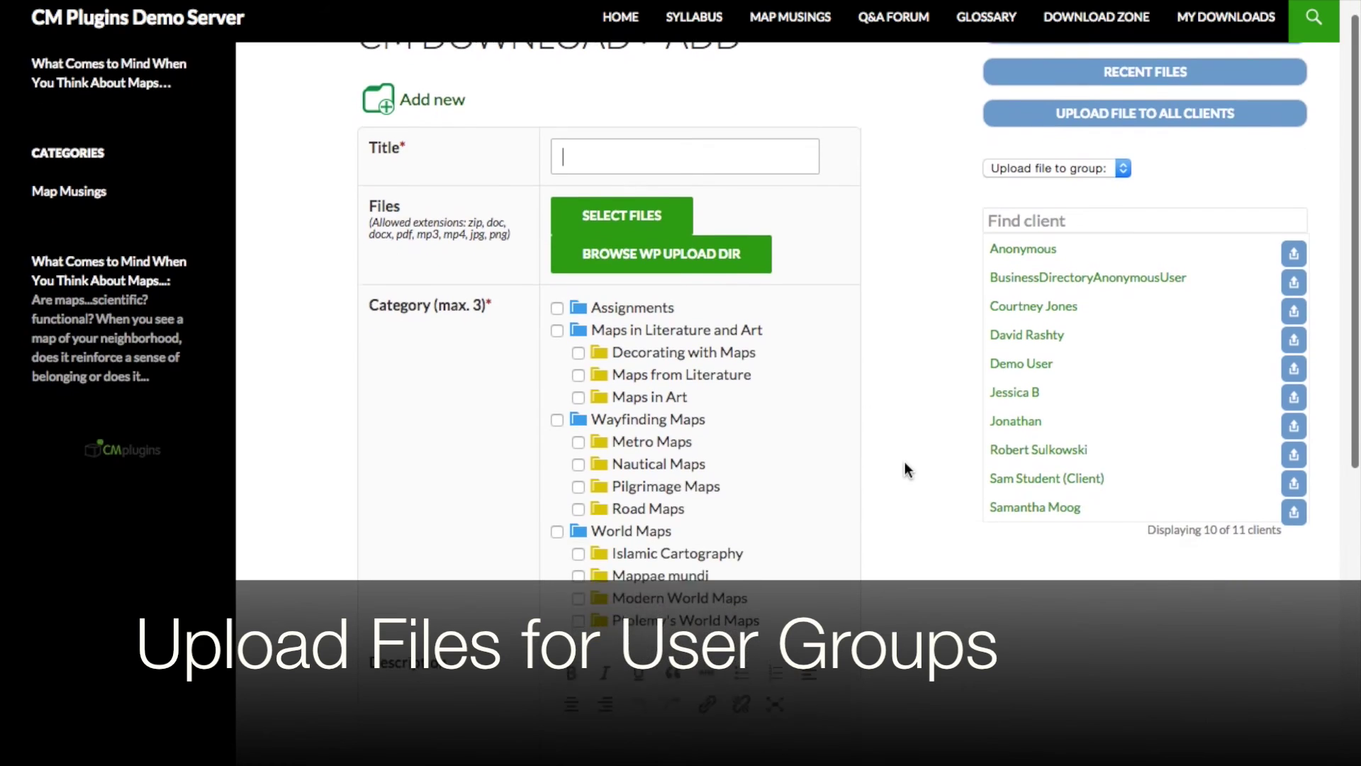
scroll(904, 464, "down", 1)
scroll(905, 469, "down", 2)
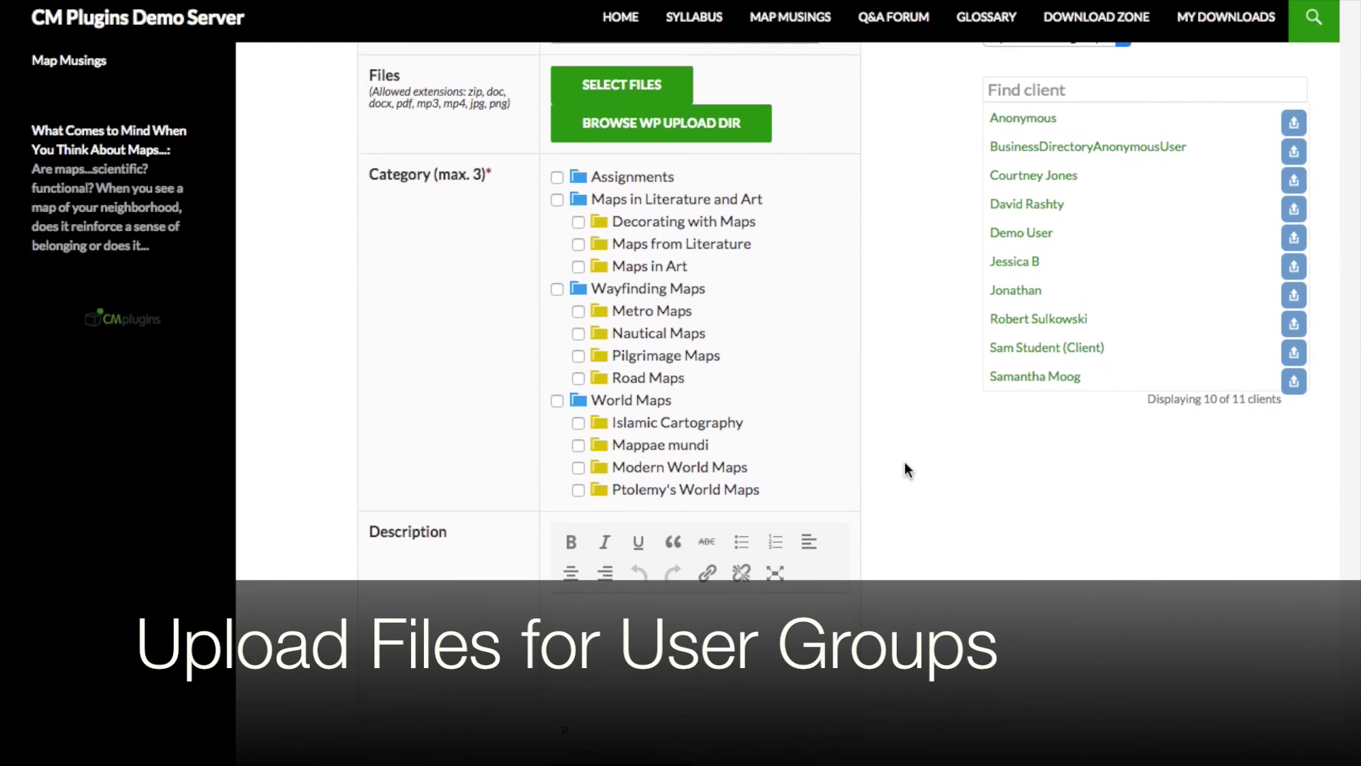
scroll(905, 469, "down", 1)
scroll(905, 470, "down", 2)
scroll(905, 469, "down", 3)
scroll(906, 468, "down", 5)
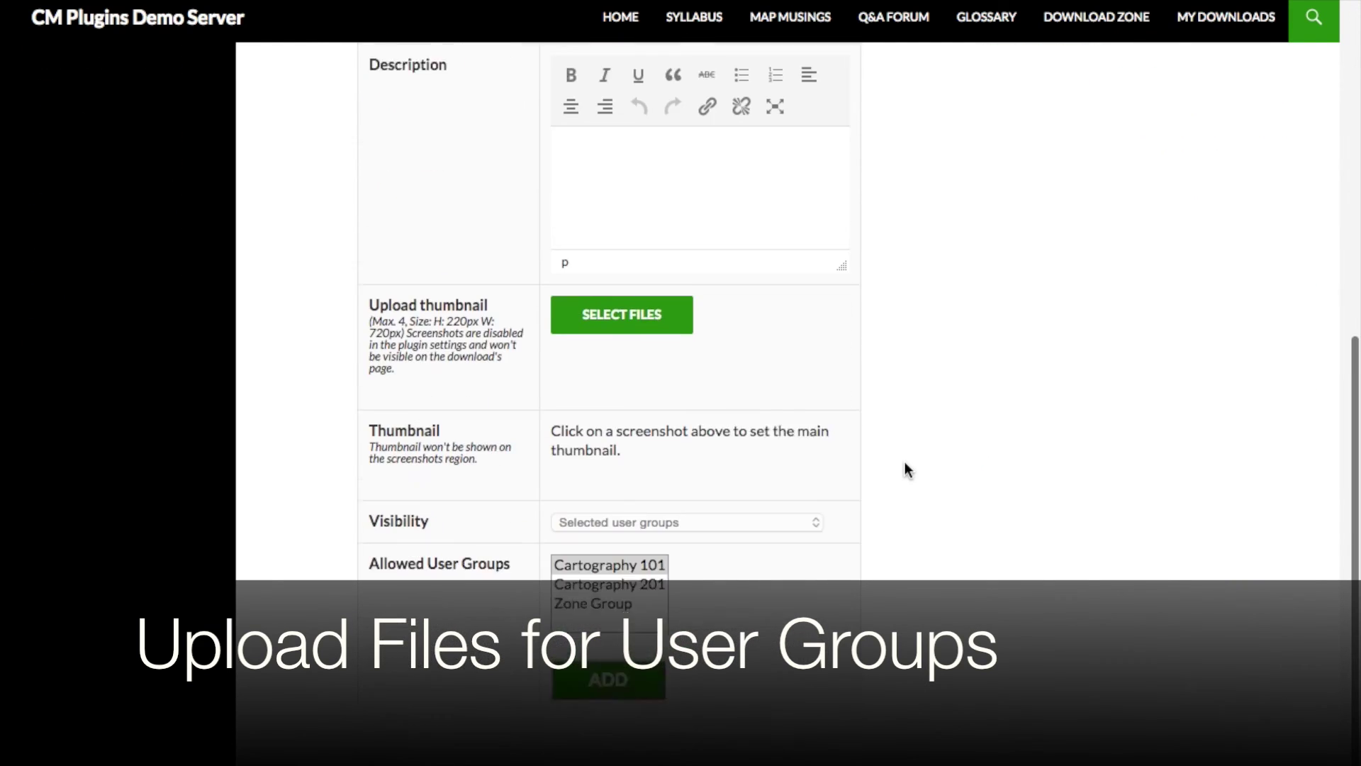
scroll(905, 469, "down", 1)
scroll(905, 468, "up", 1)
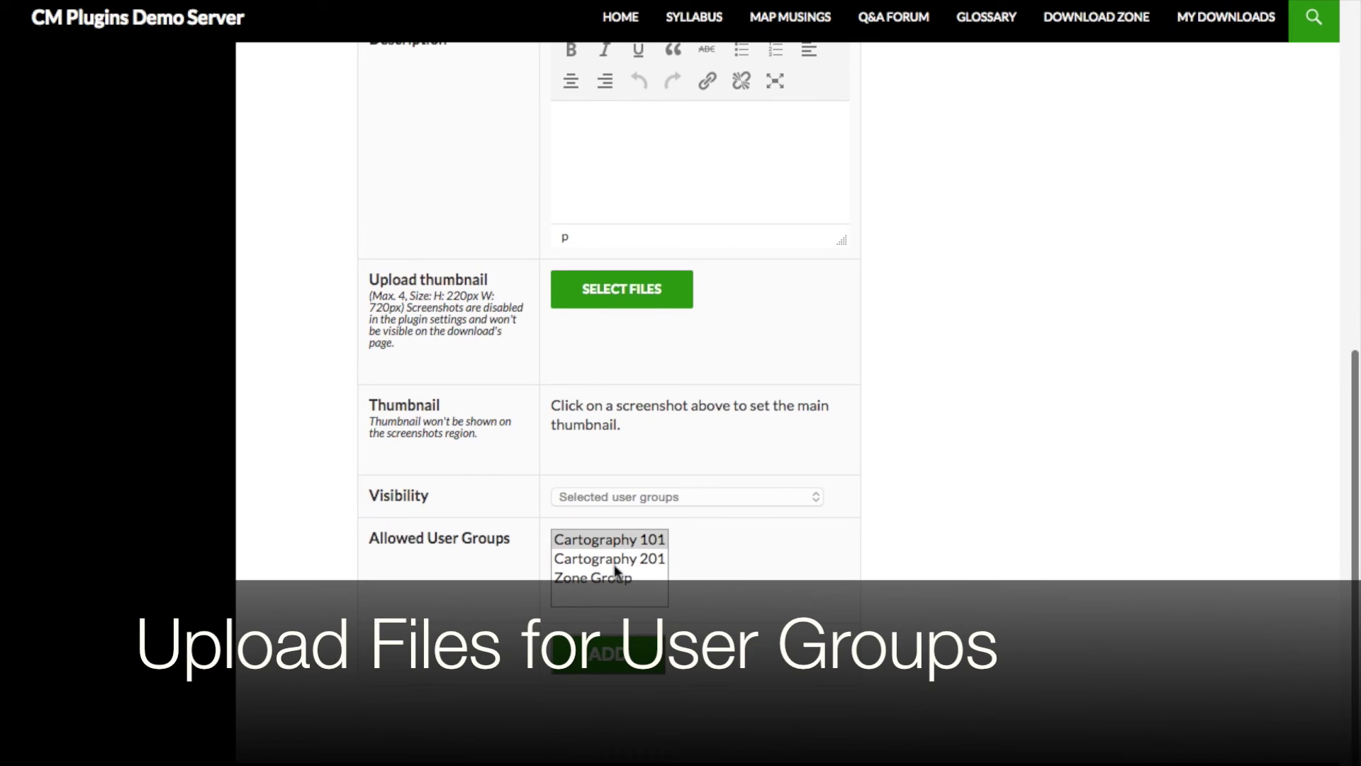
- Choose Cartography 101 under Allowed User Groups for the new download
left_click(618, 545)
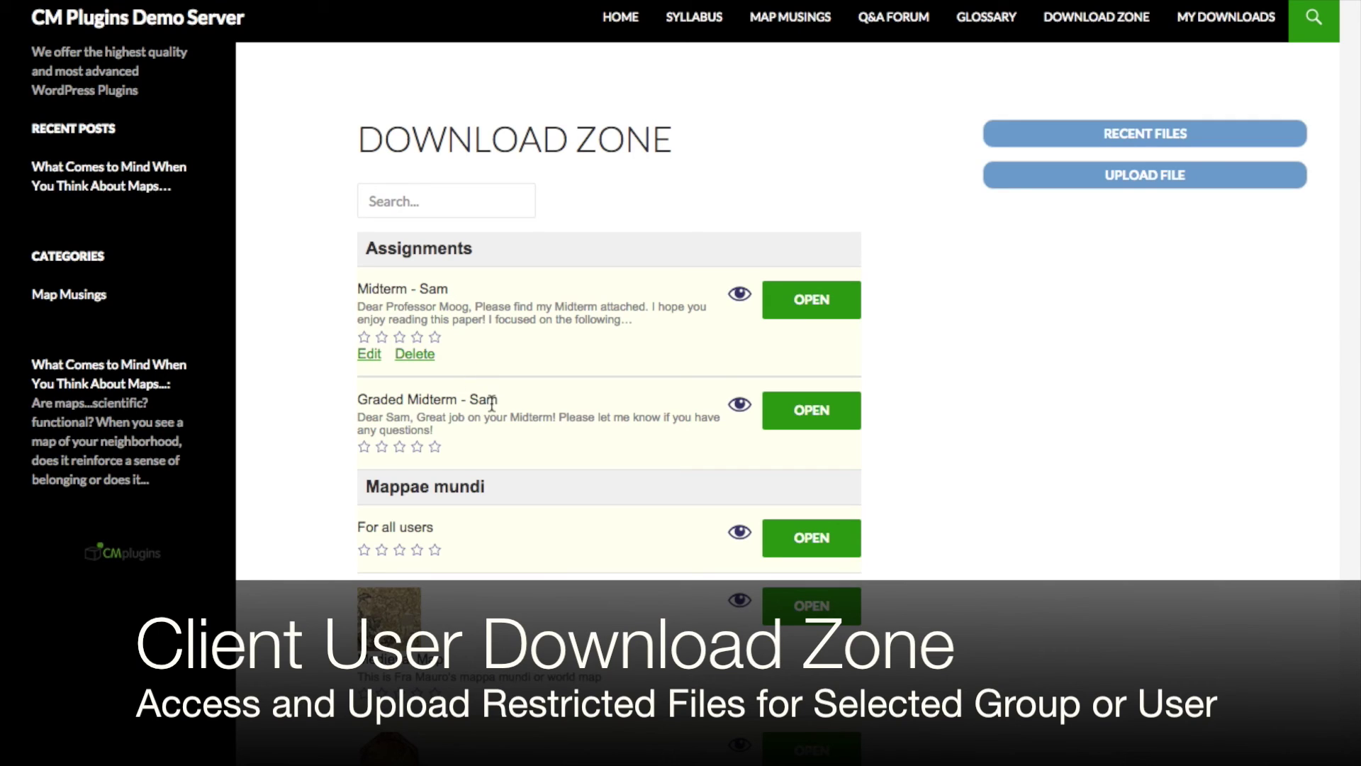
- Expand Graded Midterm - Sam, preview it, download it, and collapse its options
left_click(806, 421)
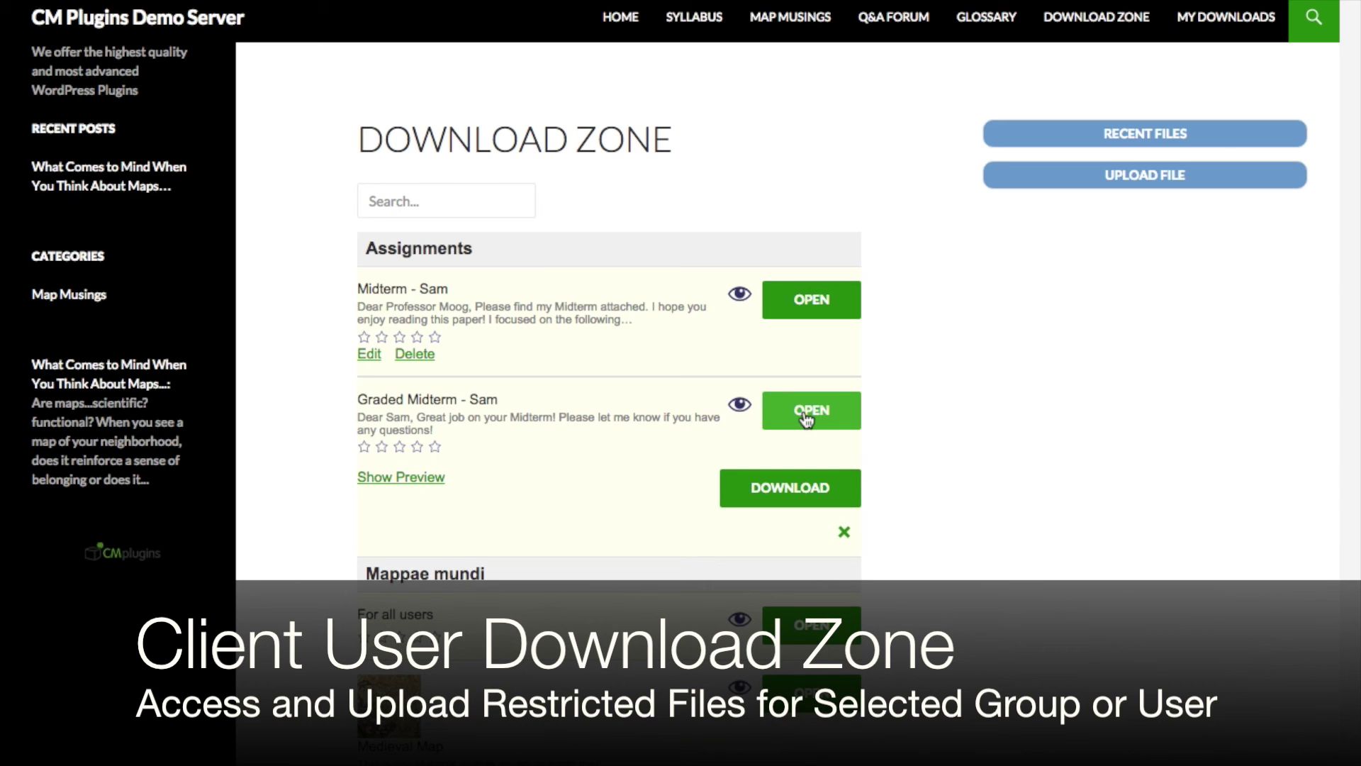
left_click(436, 477)
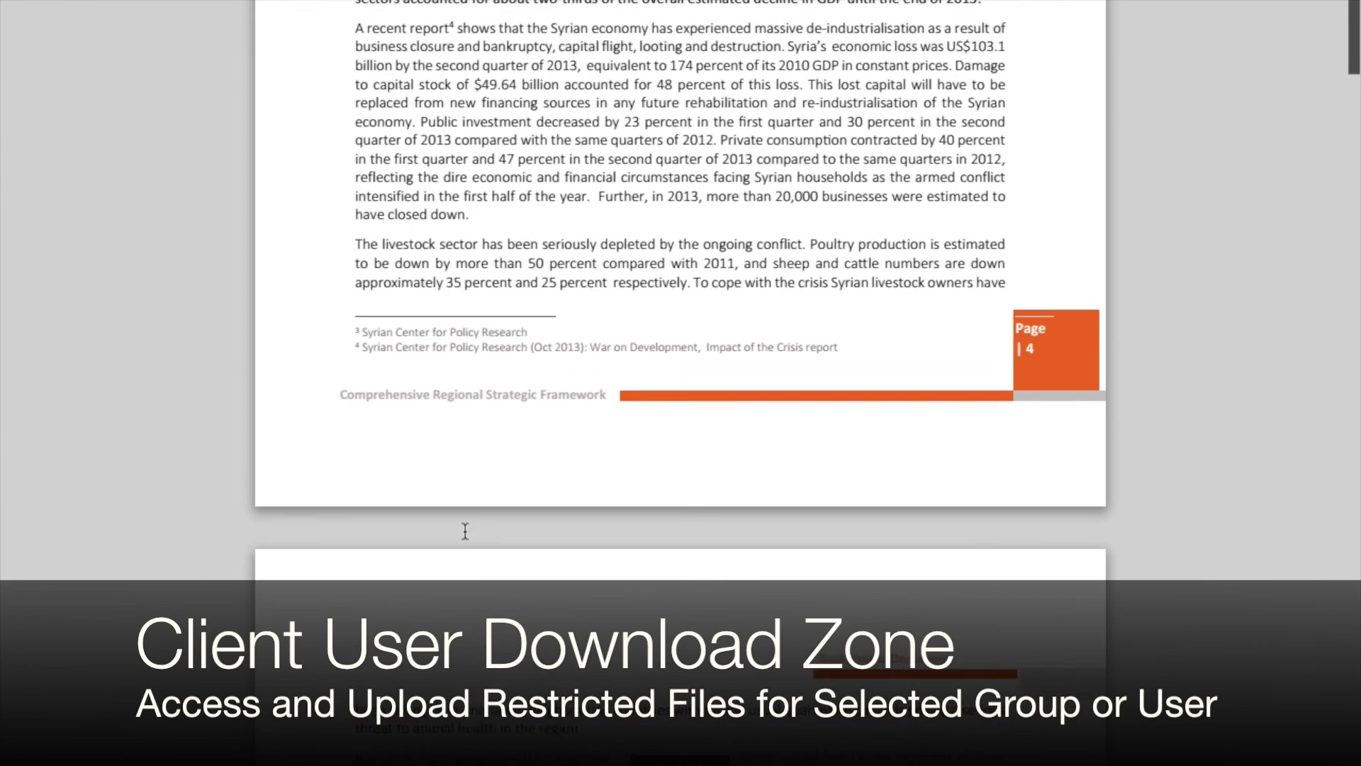
scroll(465, 531, "down", 2)
scroll(465, 531, "down", 1)
scroll(465, 531, "down", 5)
scroll(466, 530, "down", 5)
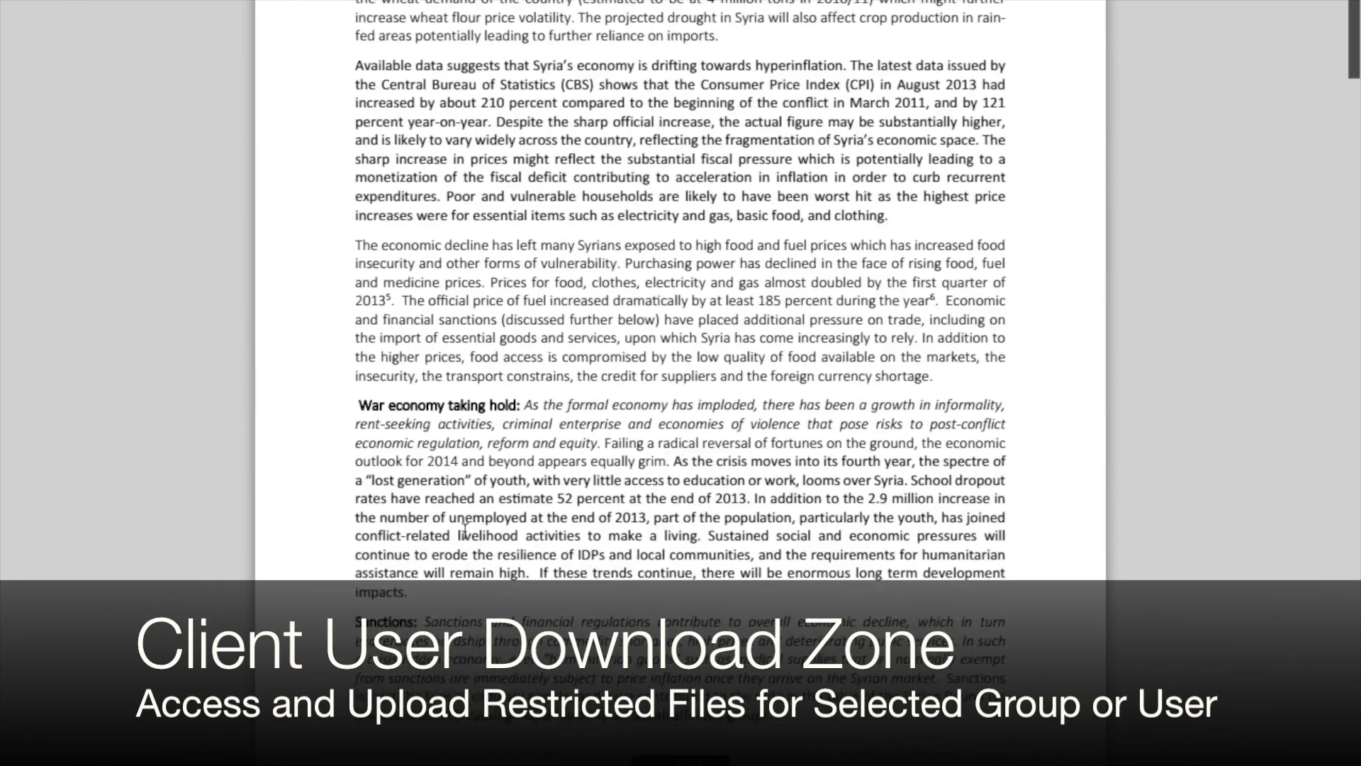
scroll(465, 530, "down", 3)
scroll(465, 530, "down", 1)
scroll(465, 531, "down", 1)
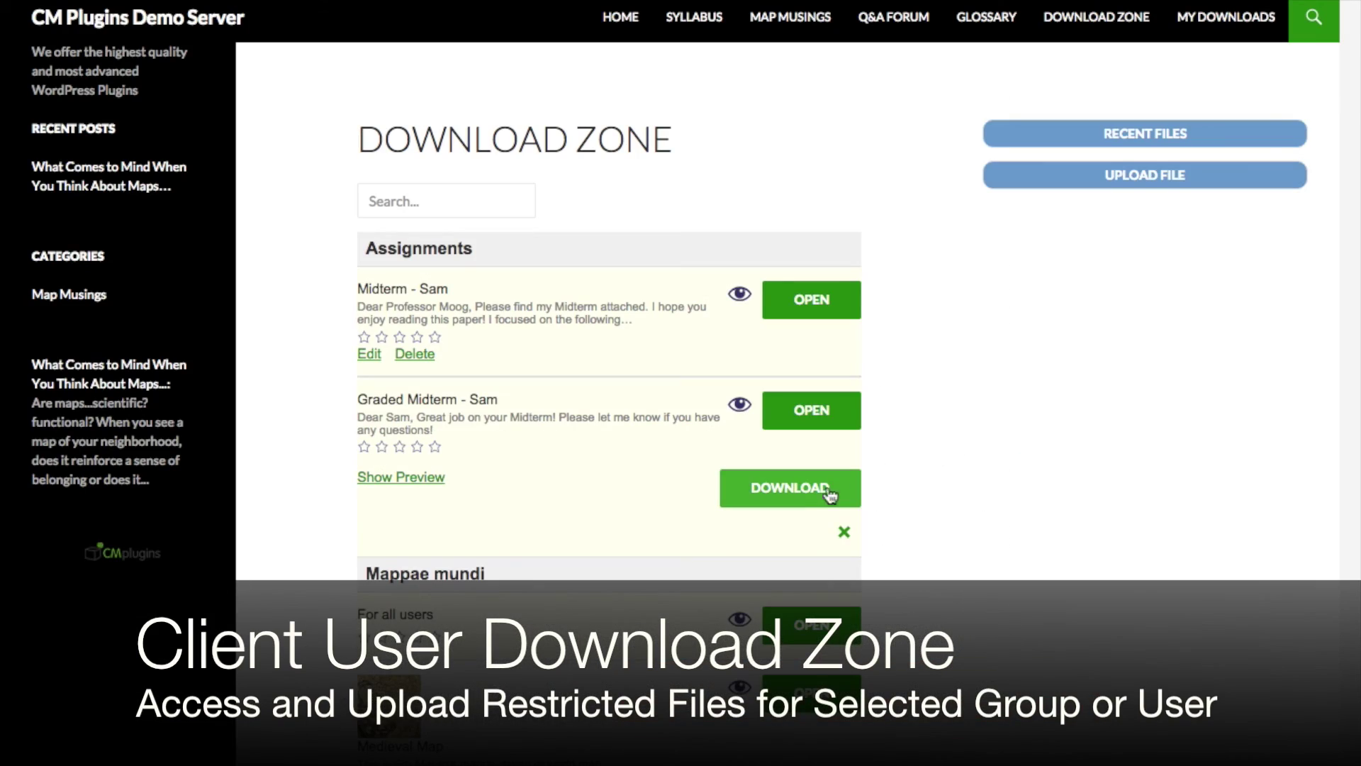
left_click(816, 500)
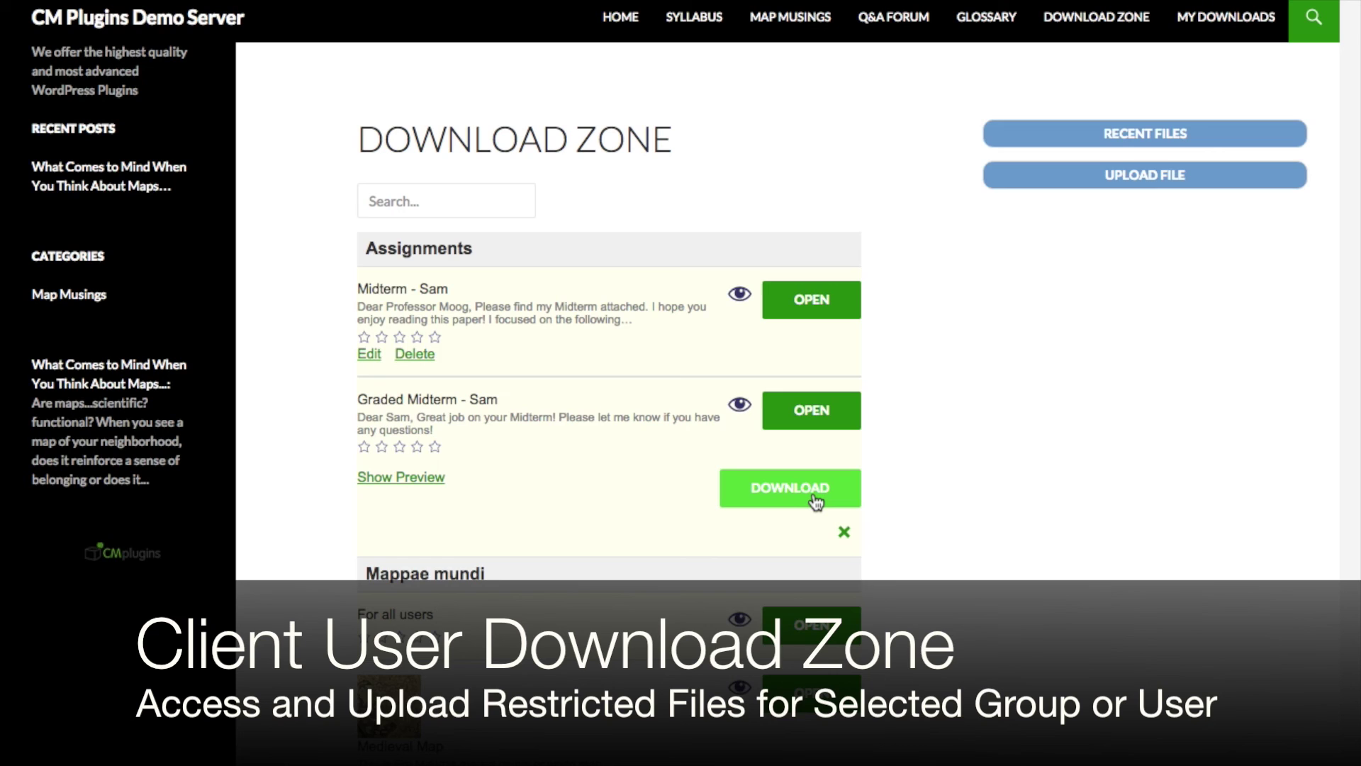
left_click(815, 502)
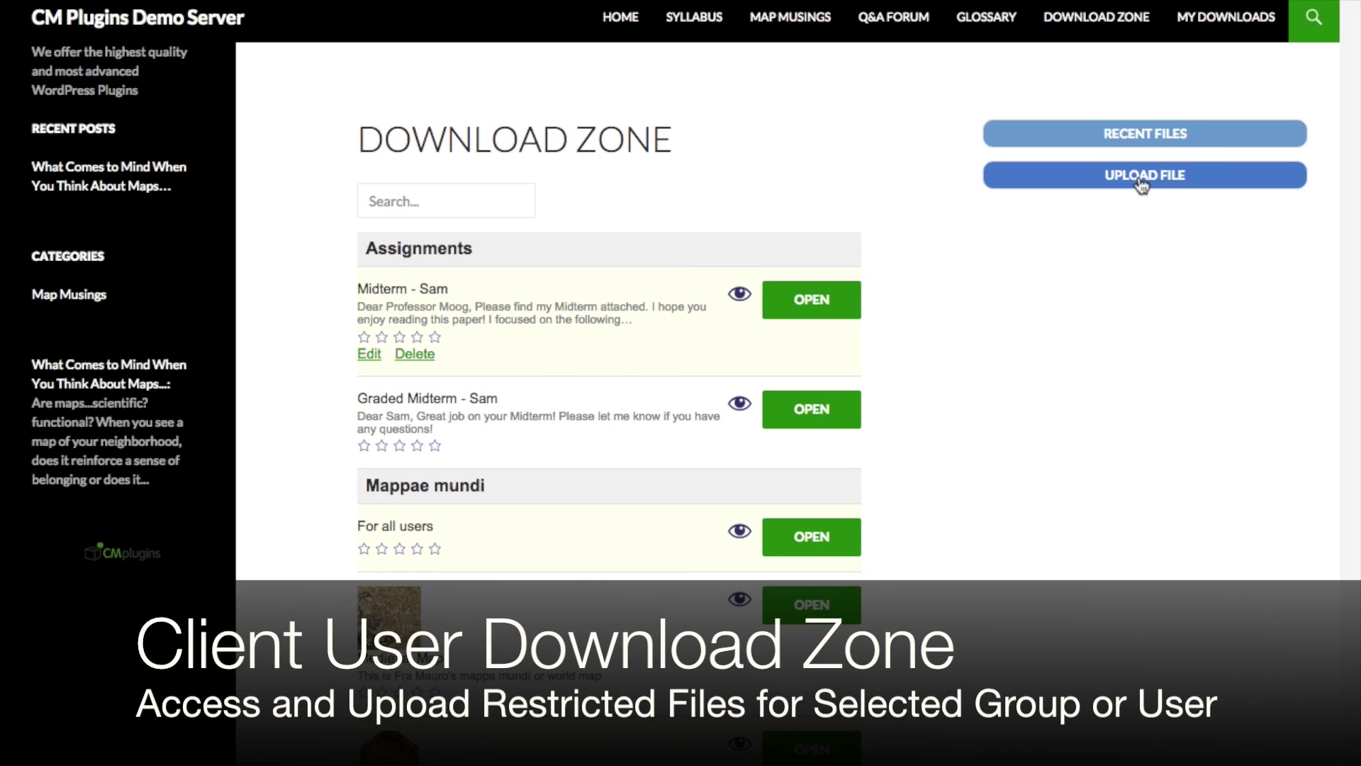